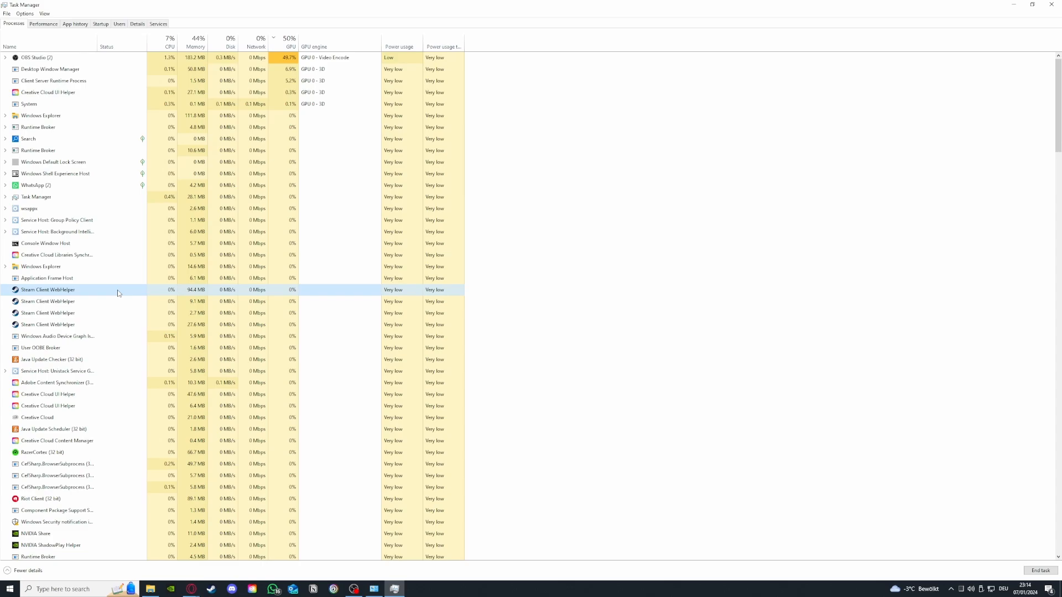
End the highlighted Steam Client WebHelper process
{"action": "right_click", "coordinate": [117, 294]}
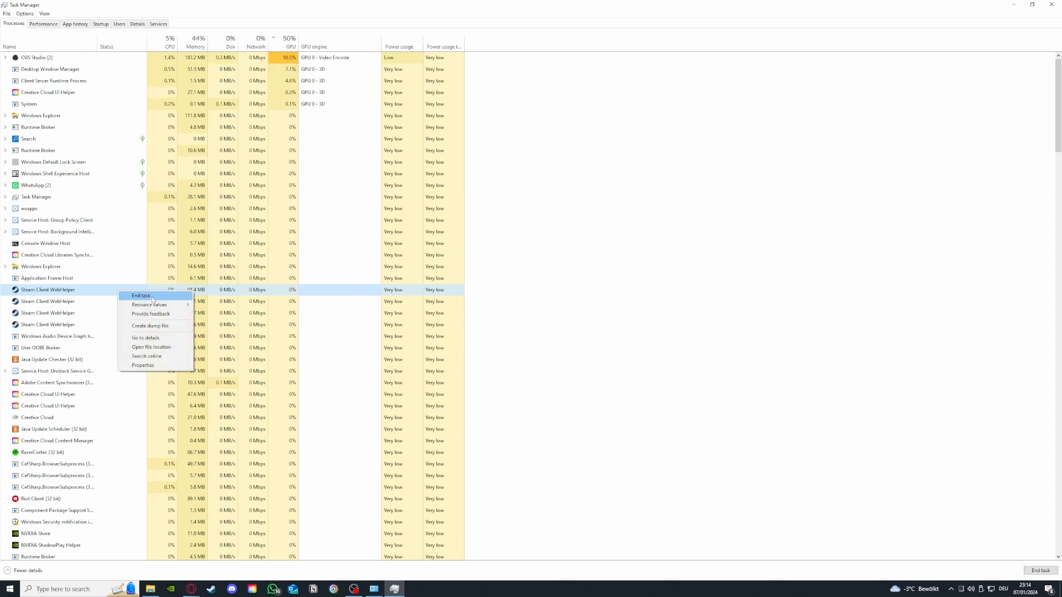
{"action": "left_click", "coordinate": [151, 297]}
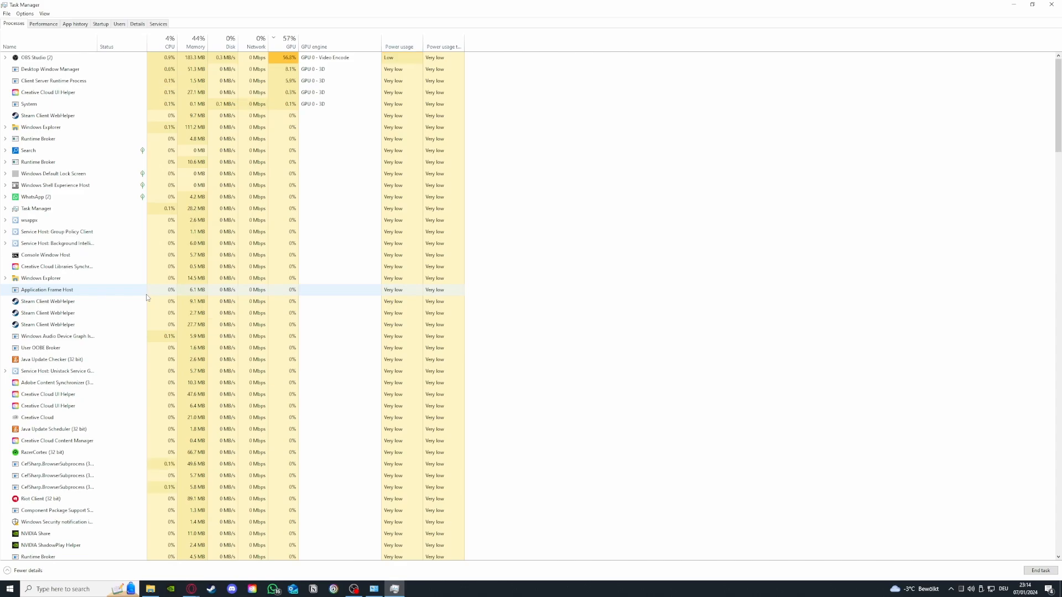
Check the CPU and GPU performance graphs, and look through the list of running processes again
{"action": "left_click", "coordinate": [57, 25]}
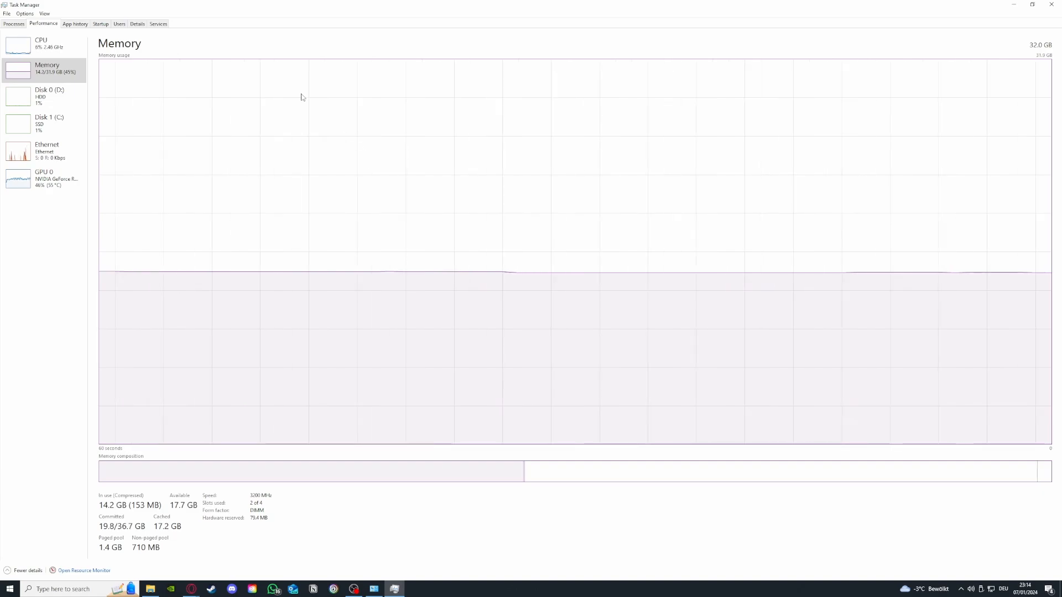
{"action": "left_click", "coordinate": [40, 57]}
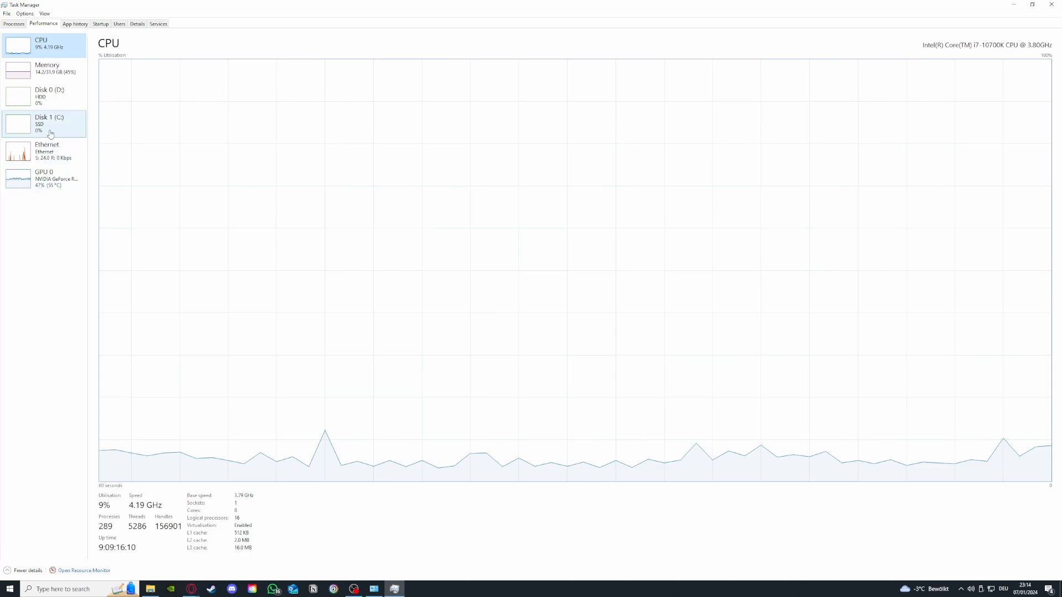
{"action": "left_click", "coordinate": [45, 179]}
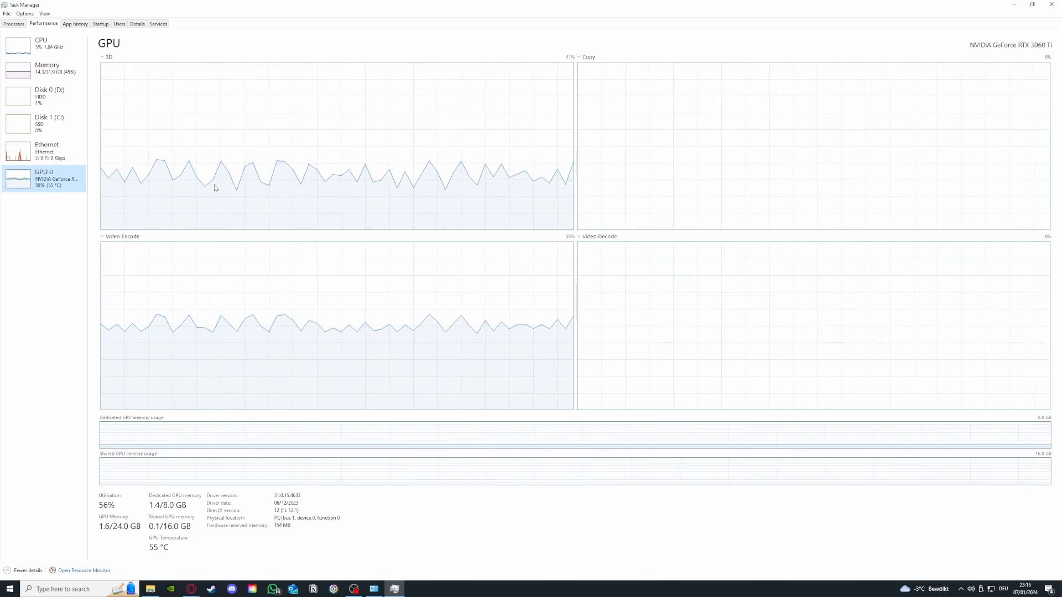
{"action": "left_click", "coordinate": [14, 23]}
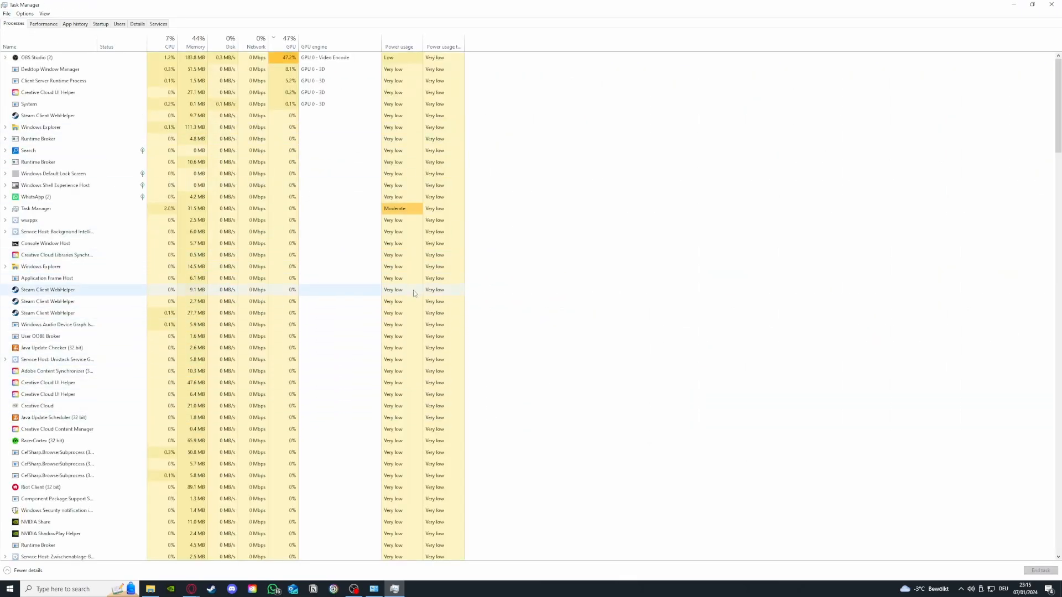
{"action": "scroll", "coordinate": [113, 306], "scroll_direction": "down", "scroll_amount": 2}
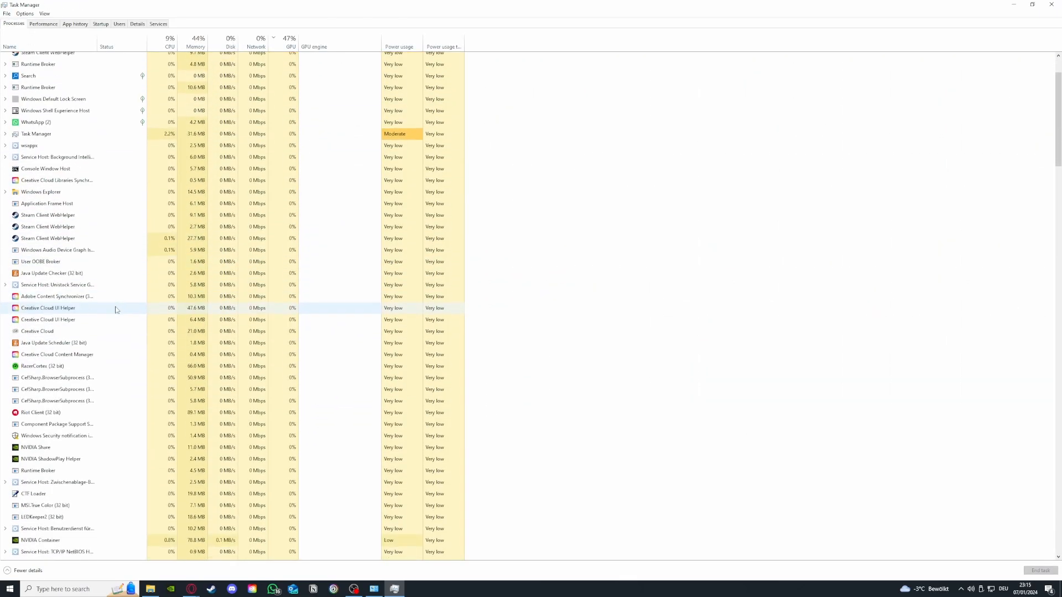
{"action": "scroll", "coordinate": [131, 308], "scroll_direction": "up", "scroll_amount": 2}
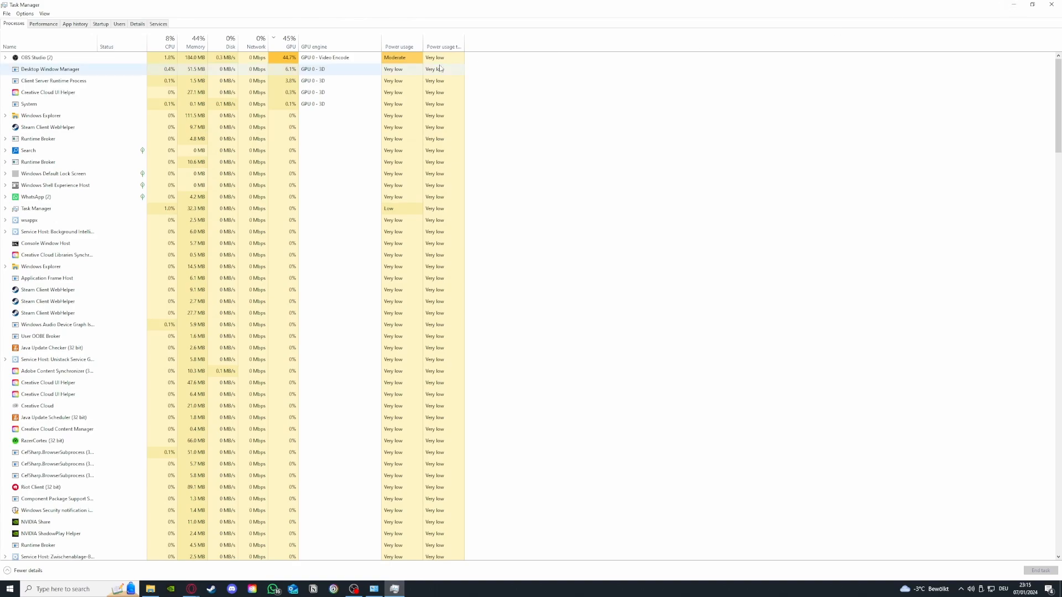
Review the app history and startup programs, check the available actions for Parsec and iCUE, and close Task Manager
{"action": "left_click", "coordinate": [78, 27]}
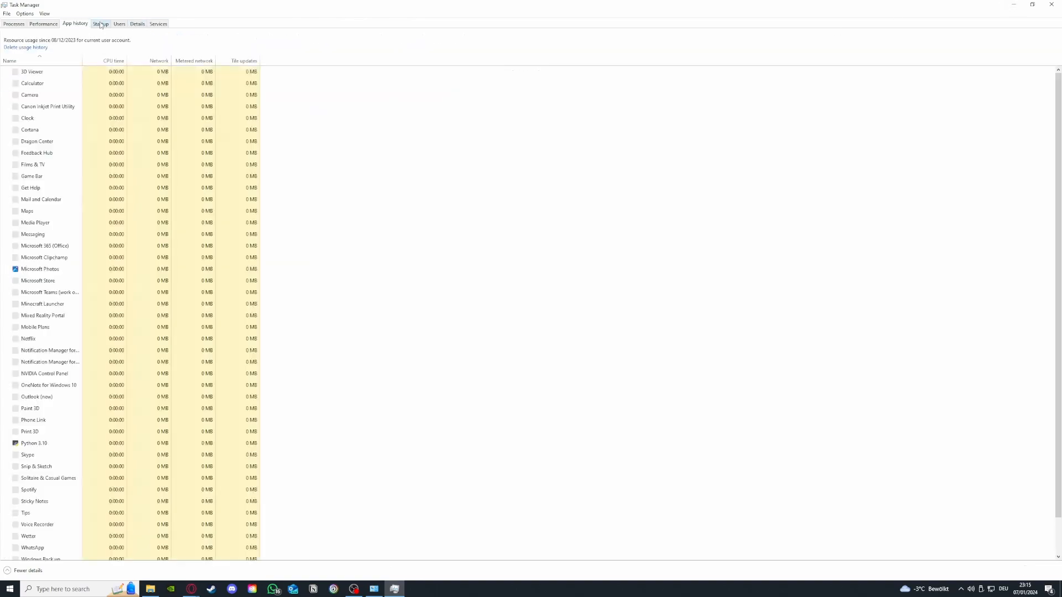
{"action": "left_click", "coordinate": [102, 26]}
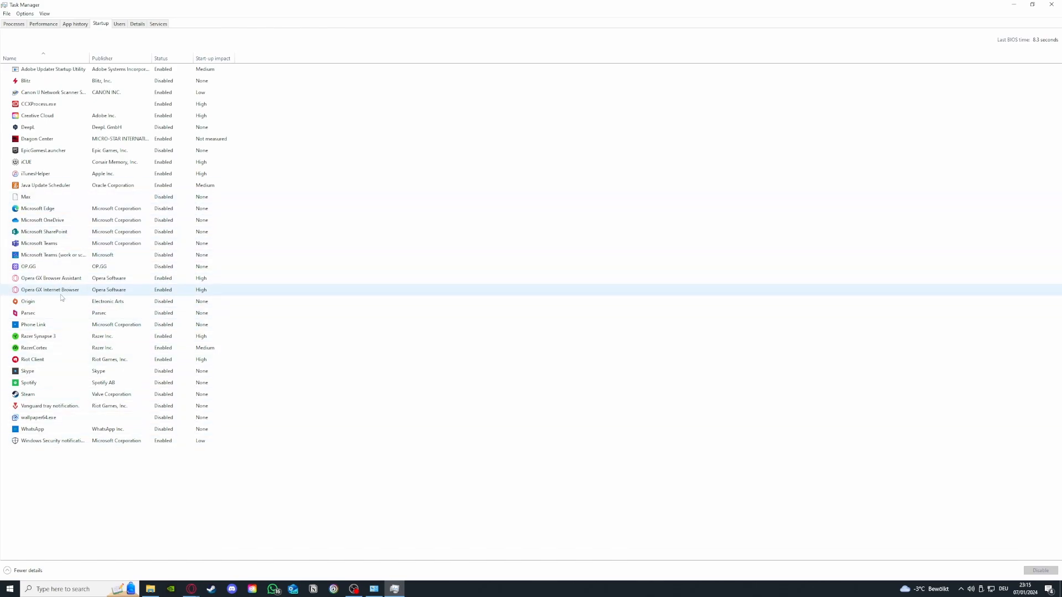
{"action": "left_click", "coordinate": [70, 314]}
{"action": "right_click", "coordinate": [70, 315]}
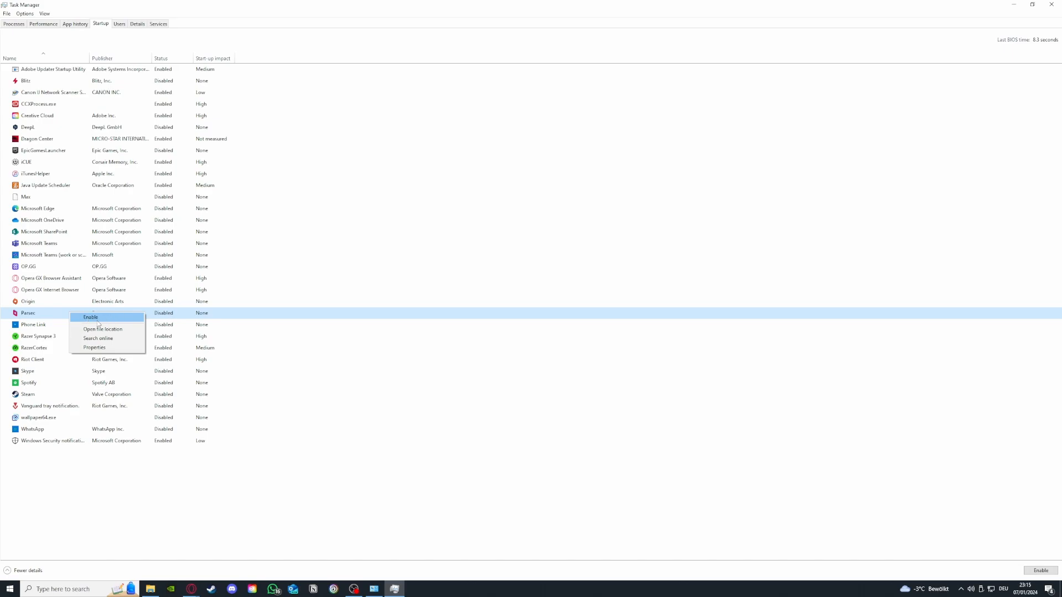
{"action": "left_click", "coordinate": [101, 164]}
{"action": "right_click", "coordinate": [62, 165]}
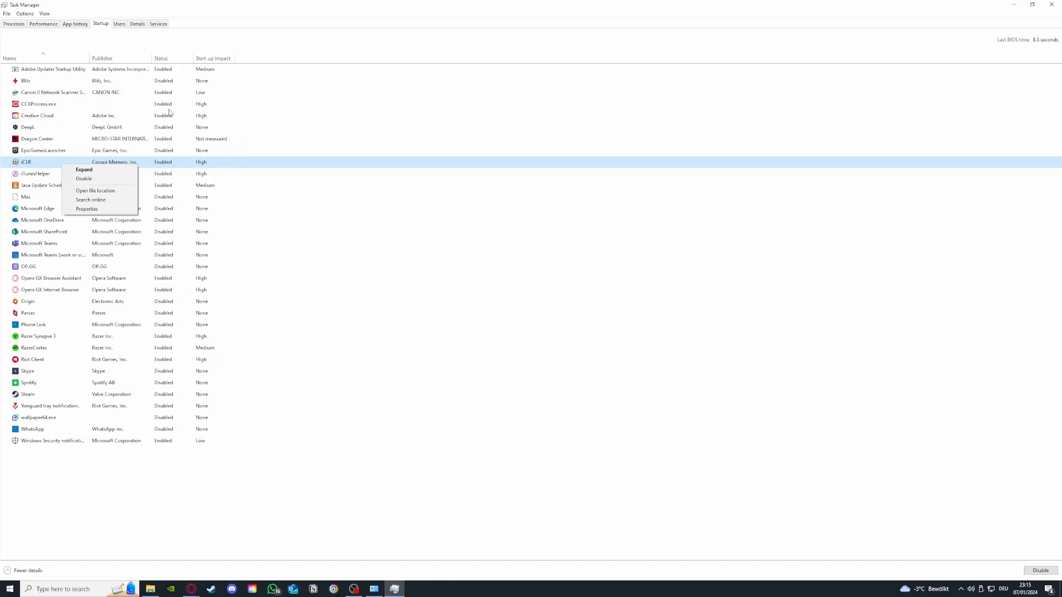
{"action": "left_click", "coordinate": [113, 178]}
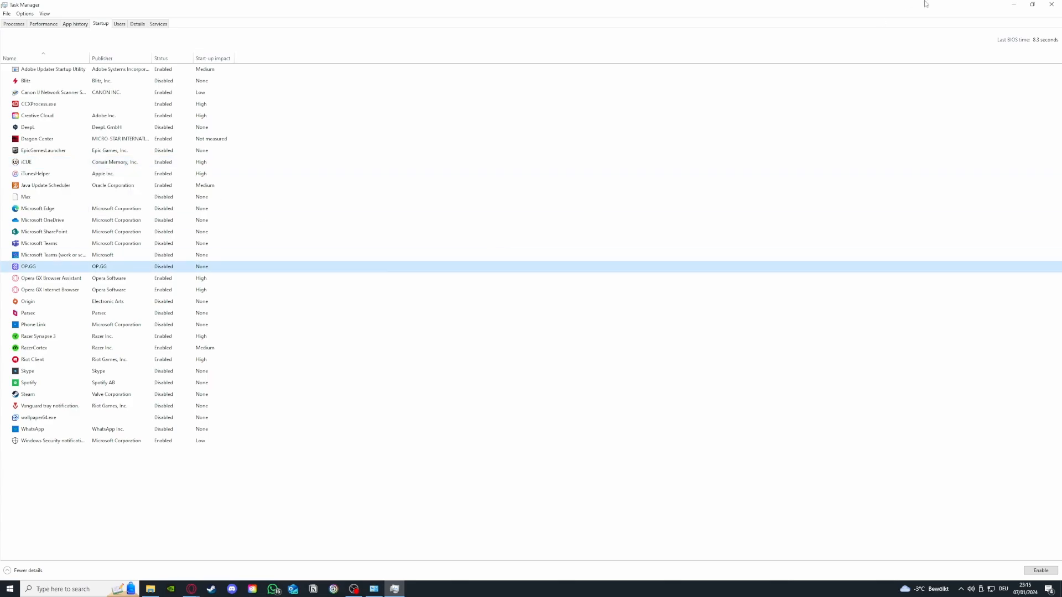
{"action": "left_click", "coordinate": [1051, 5]}
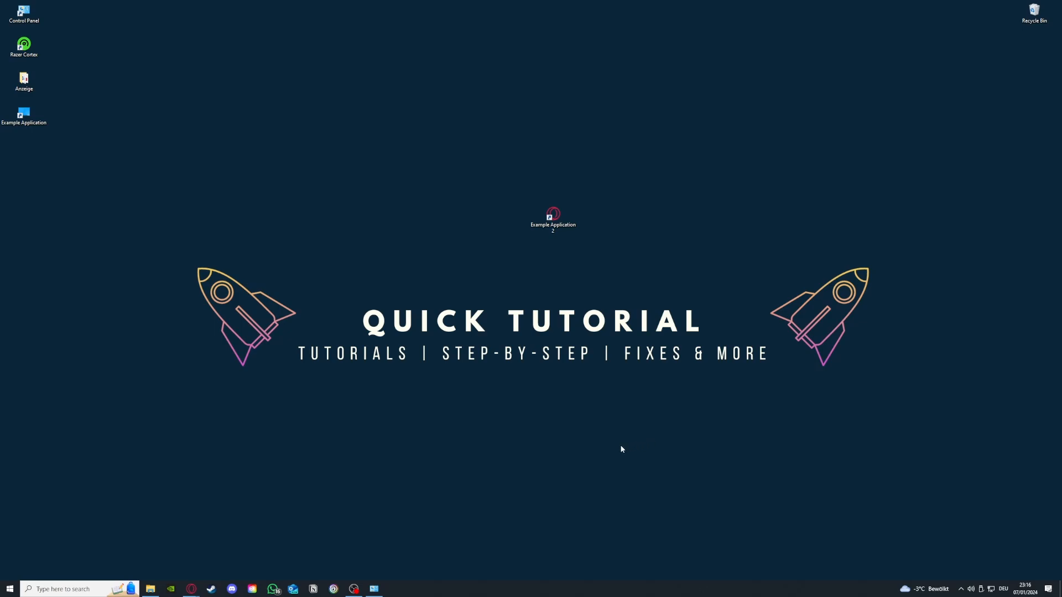
Reopen Task Manager and enlarge its window so the GPU and power usage columns fit
{"action": "right_click", "coordinate": [483, 595]}
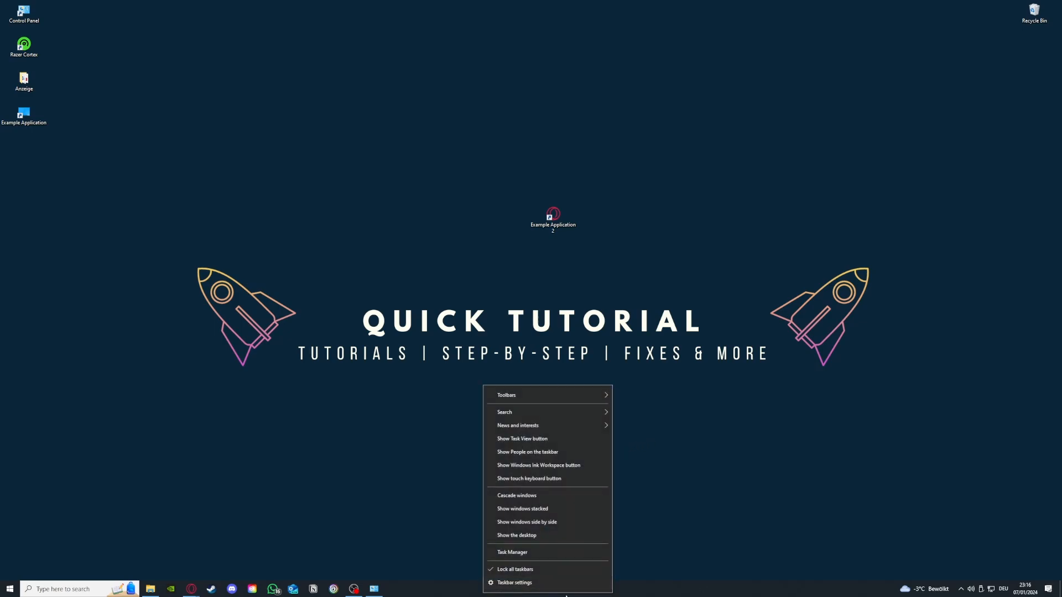
{"action": "left_click", "coordinate": [518, 553]}
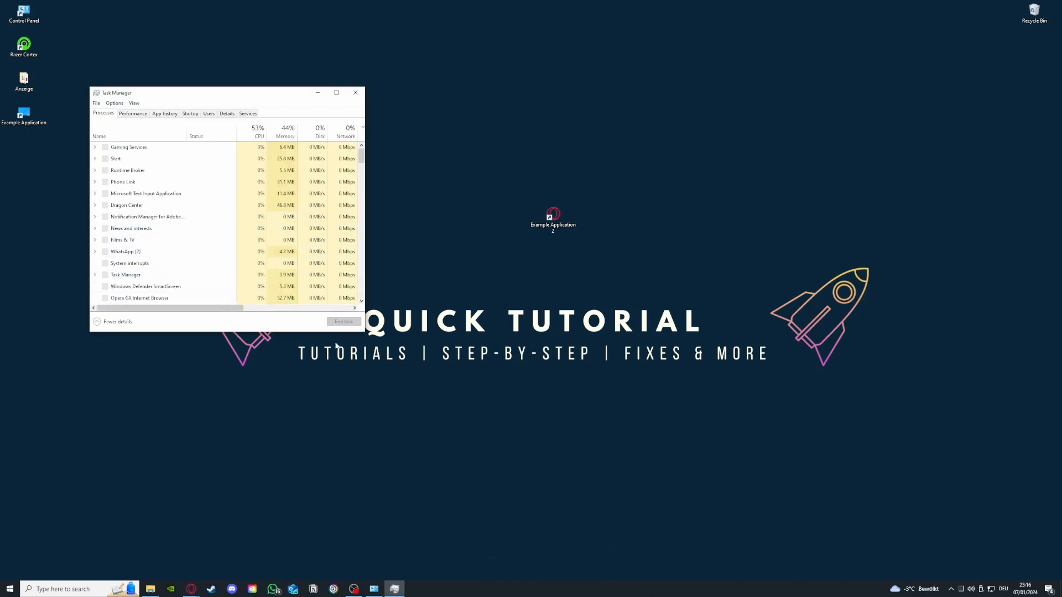
{"action": "left_click_drag", "start_coordinate": [360, 332], "coordinate": [689, 472]}
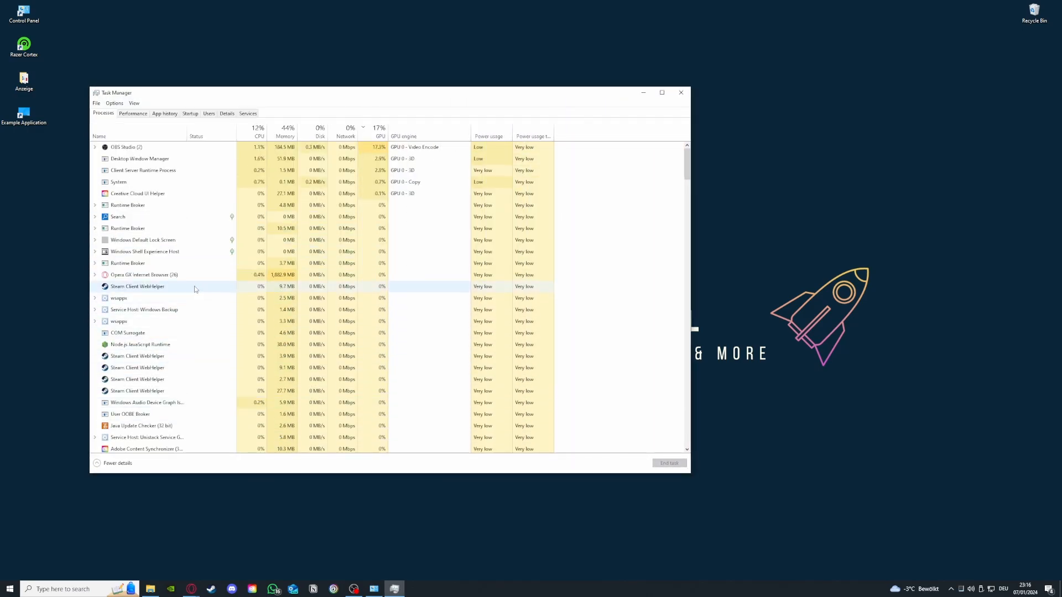
Go through the Steam Client WebHelper entries in the process list one by one, and close Task Manager
{"action": "left_click", "coordinate": [257, 287]}
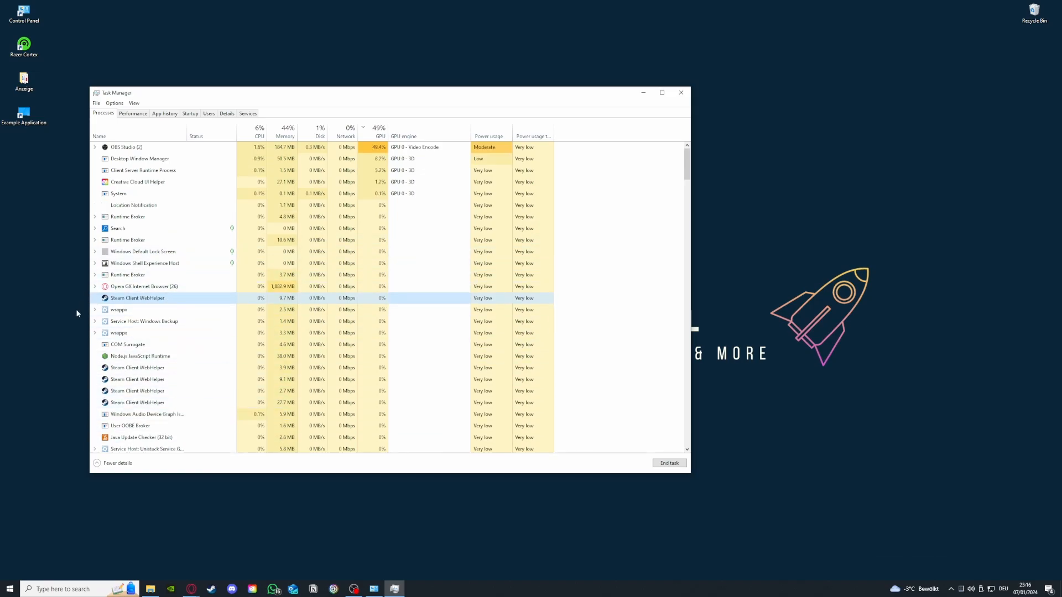
{"action": "scroll", "coordinate": [121, 350], "scroll_direction": "down", "scroll_amount": 3}
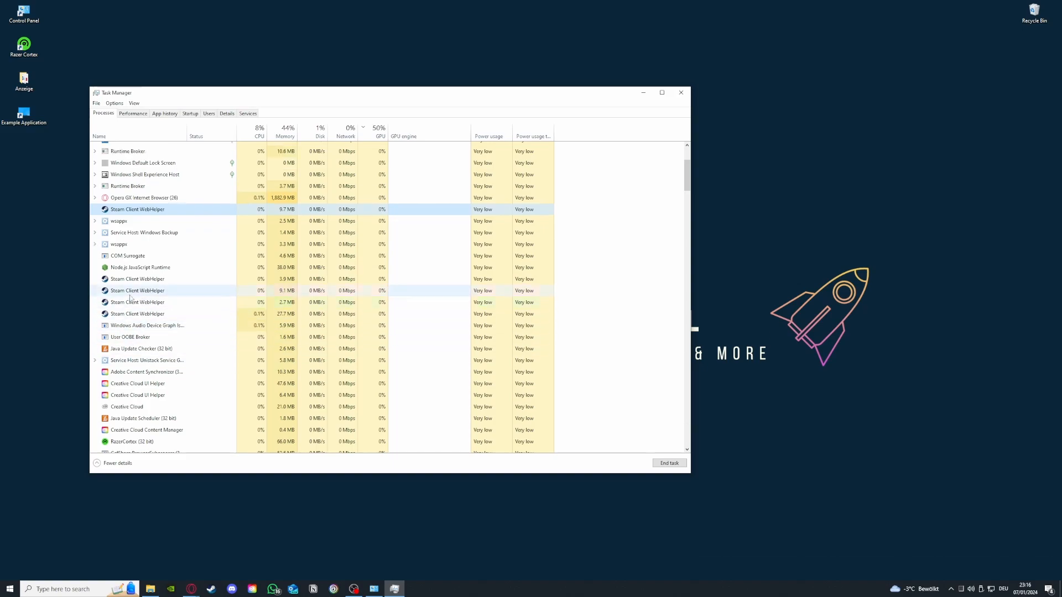
{"action": "left_click", "coordinate": [126, 279]}
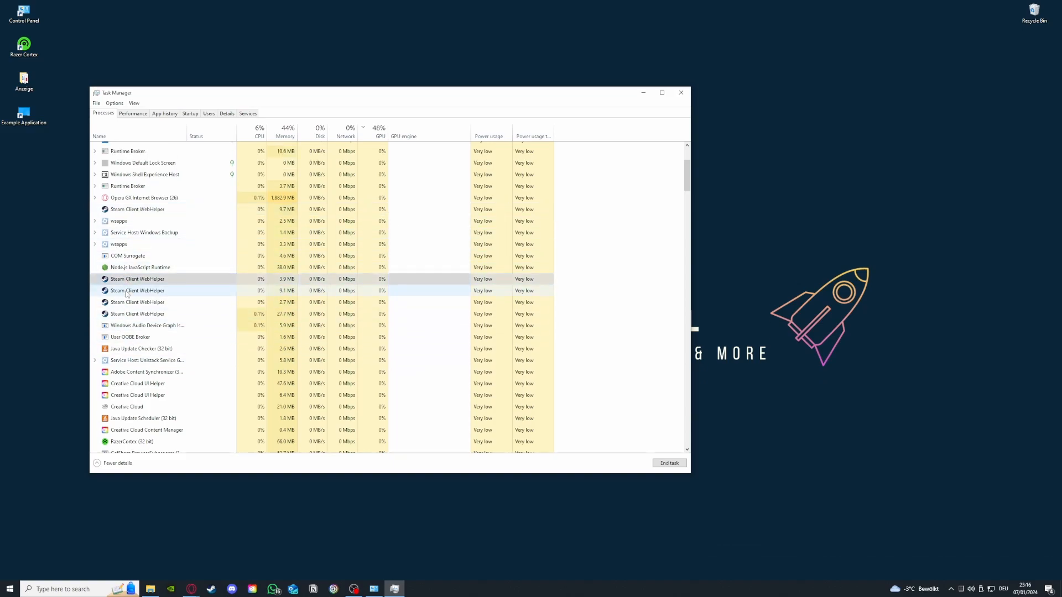
{"action": "left_click", "coordinate": [127, 290]}
{"action": "left_click", "coordinate": [130, 303]}
{"action": "left_click", "coordinate": [132, 316]}
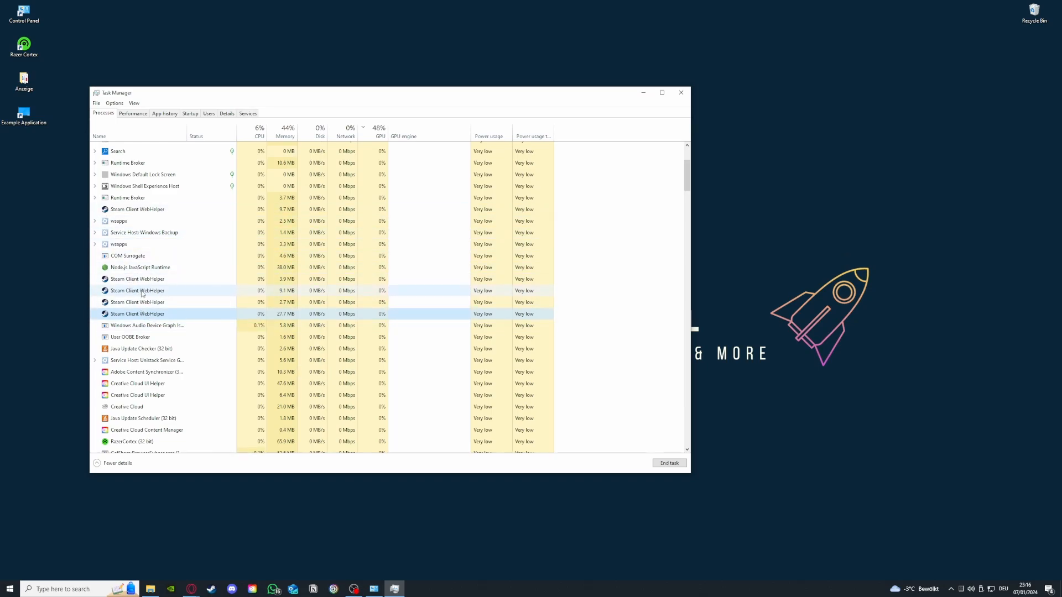
{"action": "left_click", "coordinate": [679, 89]}
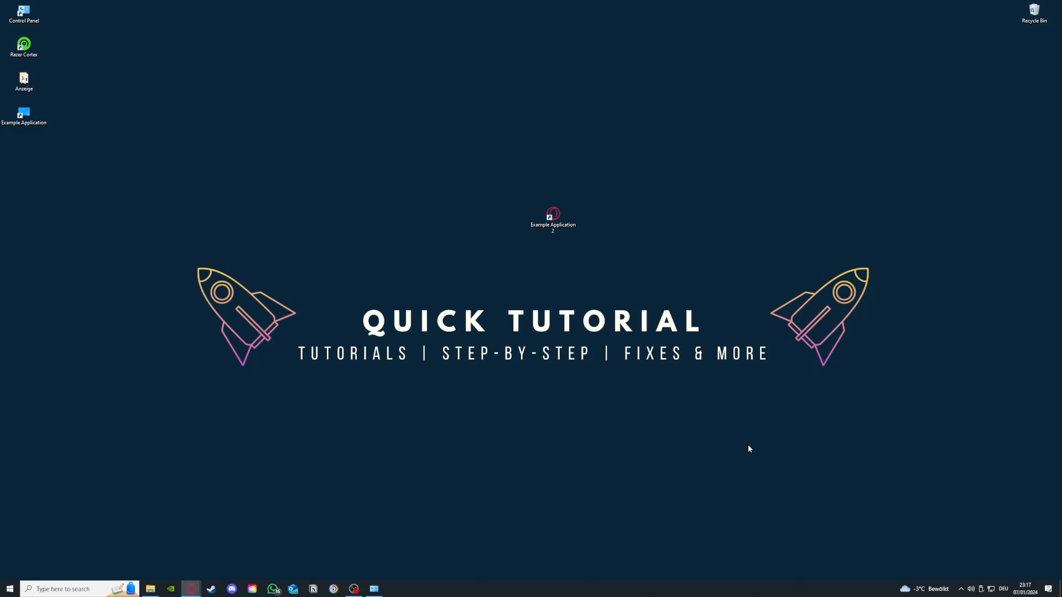
Open Administrative Tools from Control Panel's System and Security page and place its window beside the Control Panel window
{"action": "left_click", "coordinate": [374, 588]}
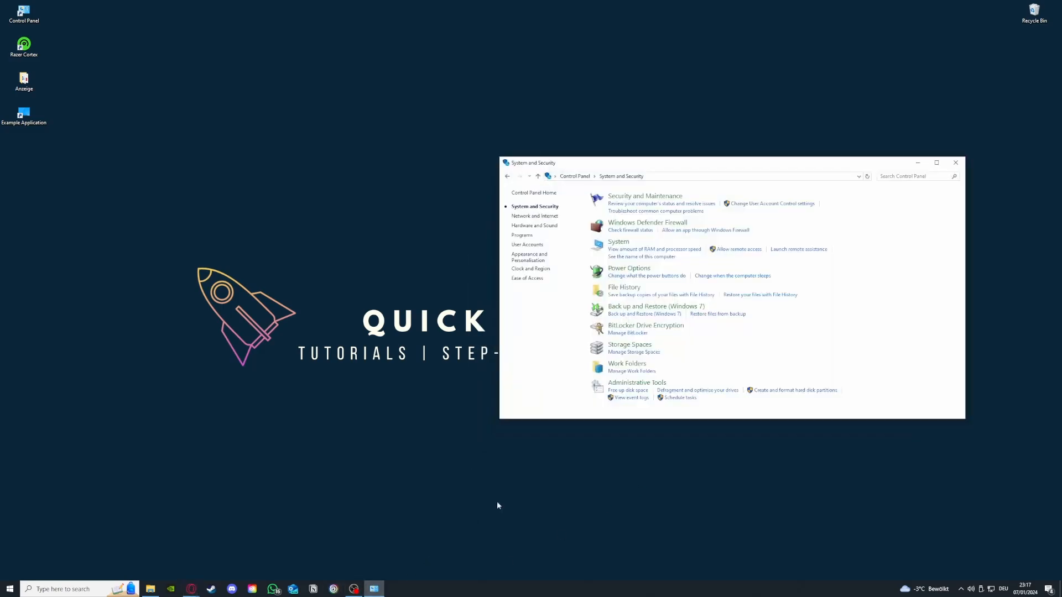
{"action": "mouse_move", "coordinate": [631, 390]}
{"action": "left_mouse_down"}
{"action": "mouse_move", "coordinate": [490, 373]}
{"action": "mouse_move", "coordinate": [622, 385]}
{"action": "left_mouse_up"}
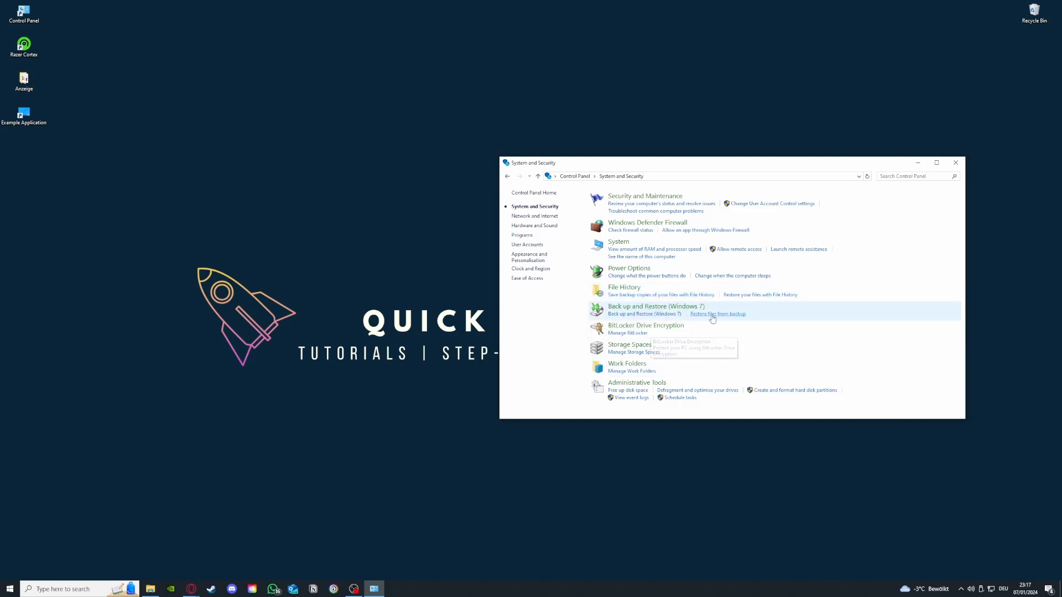
{"action": "left_click", "coordinate": [657, 384]}
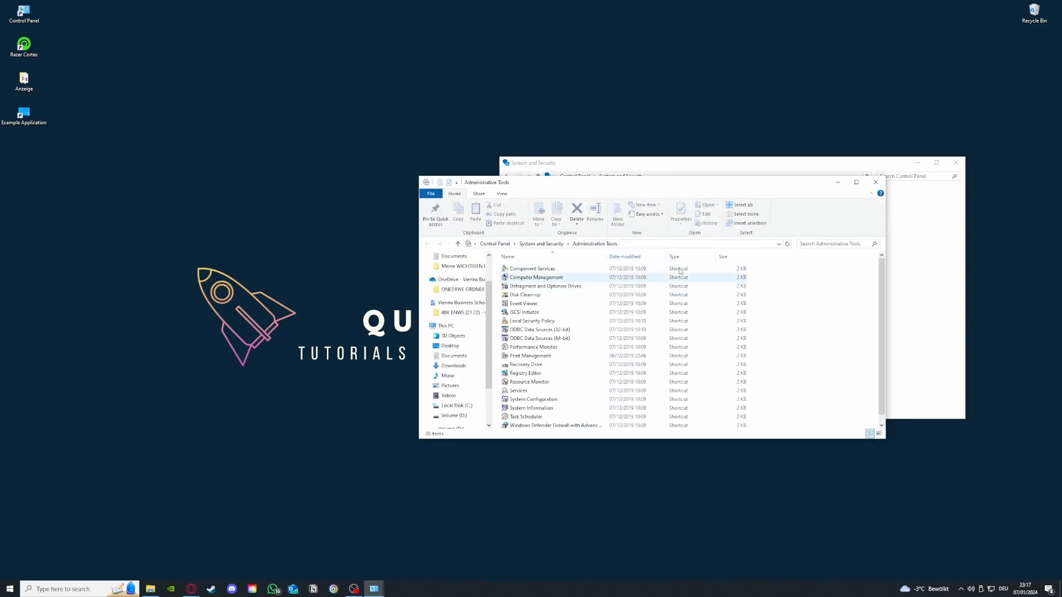
{"action": "left_click_drag", "start_coordinate": [652, 182], "coordinate": [257, 120]}
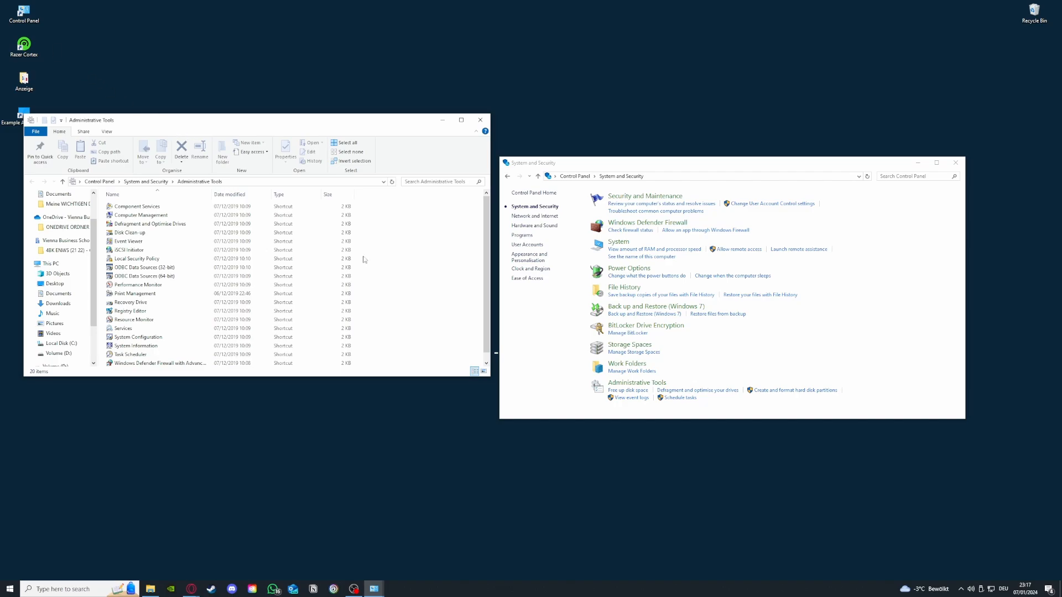
{"action": "left_click", "coordinate": [85, 590]}
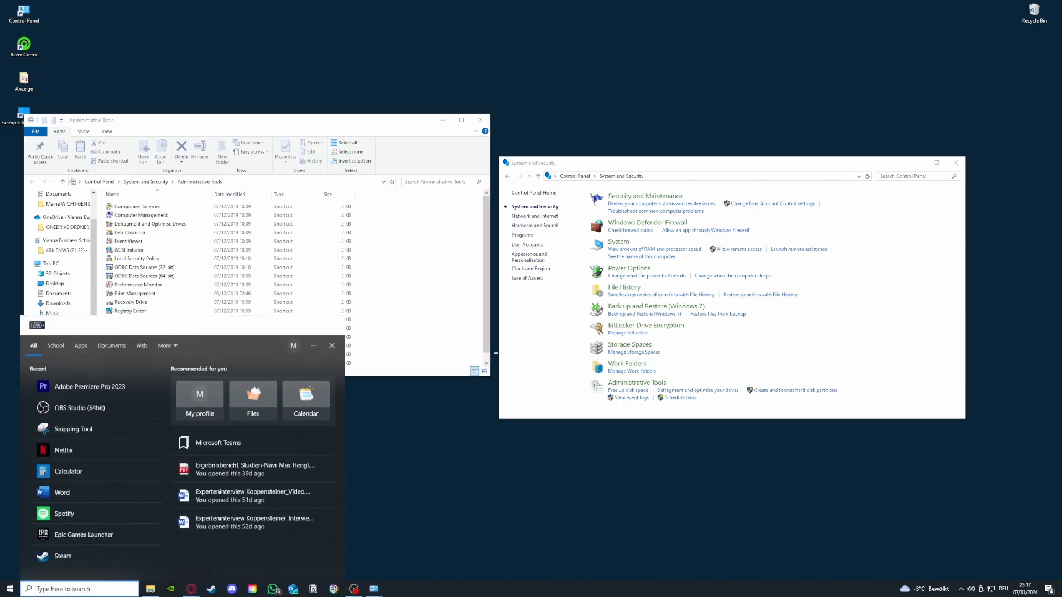
{"action": "key", "text": "Escape"}
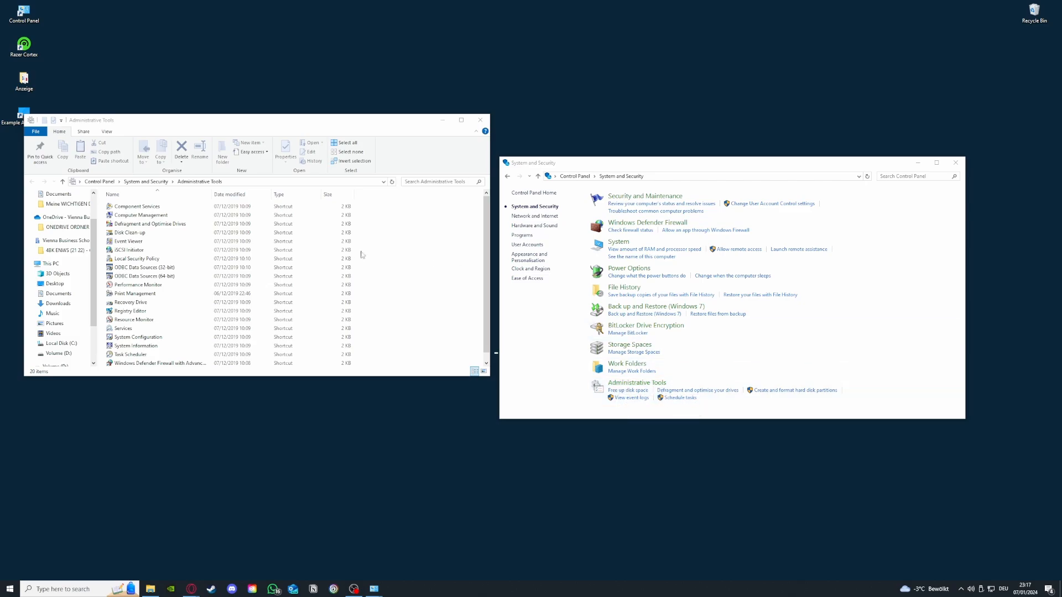
Open Disk Clean-up, choose drive C: without starting a clean-up, and close the dialog and both remaining windows
{"action": "double_click", "coordinate": [137, 233]}
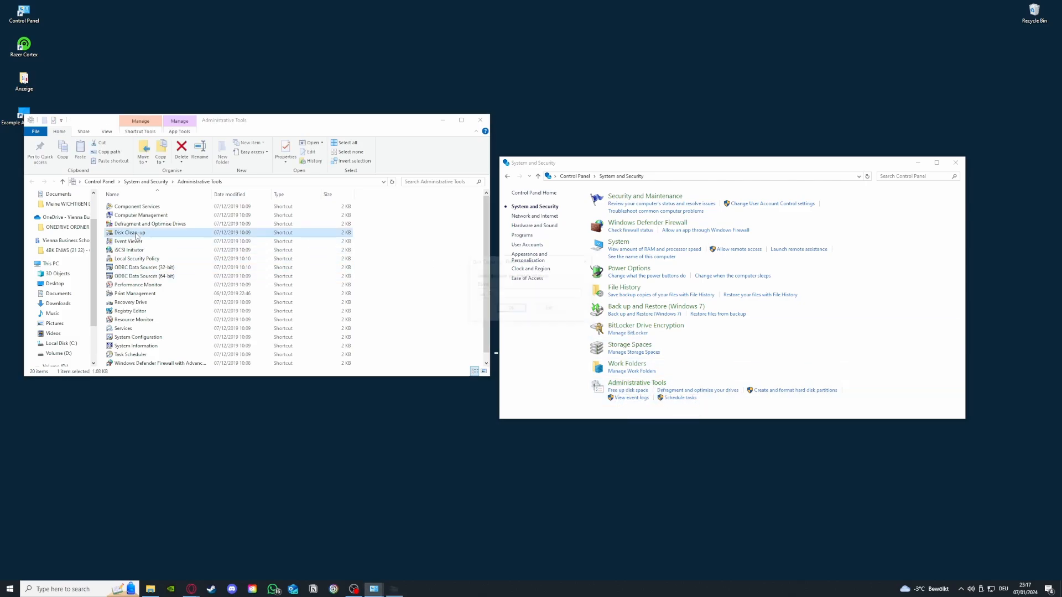
{"action": "left_click", "coordinate": [528, 294]}
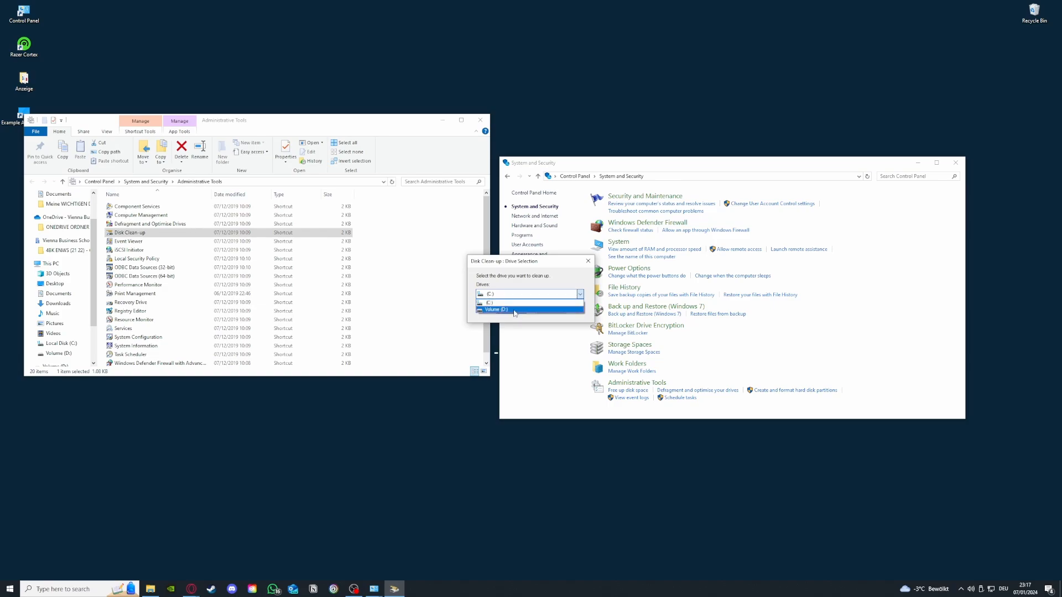
{"action": "left_click", "coordinate": [514, 302]}
{"action": "left_click", "coordinate": [588, 265]}
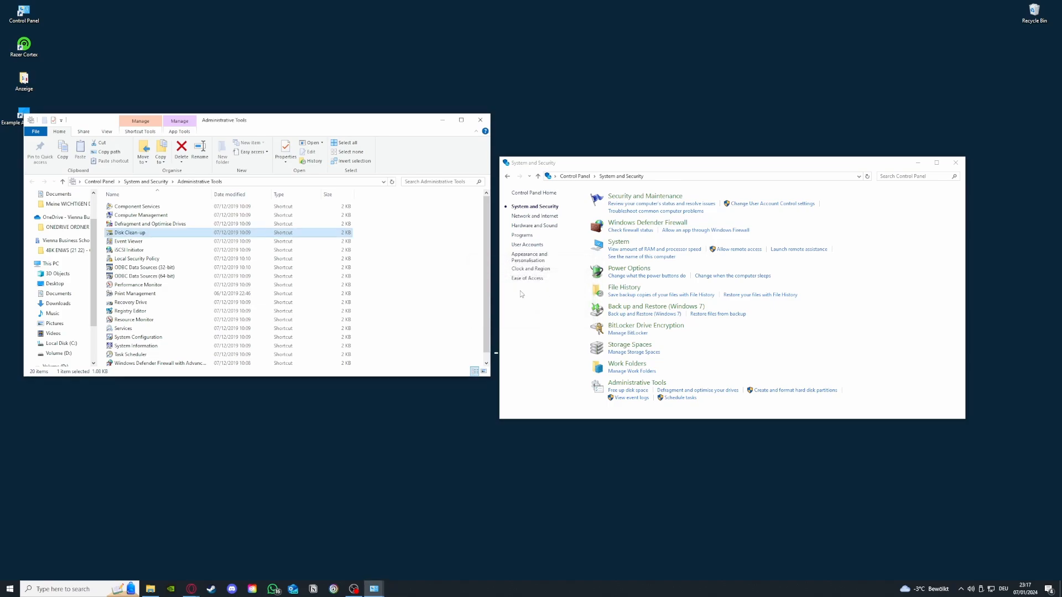
{"action": "left_click", "coordinate": [480, 120]}
{"action": "left_click", "coordinate": [953, 163]}
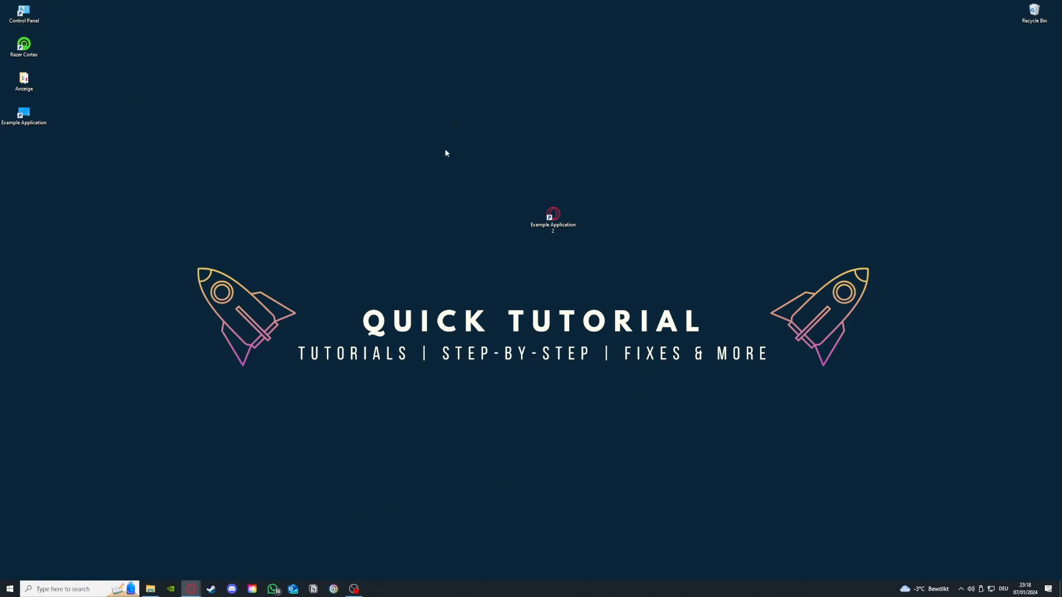
Open the list of installed programs from Control Panel and look through it as far as the Microsoft entries
{"action": "double_click", "coordinate": [40, 15]}
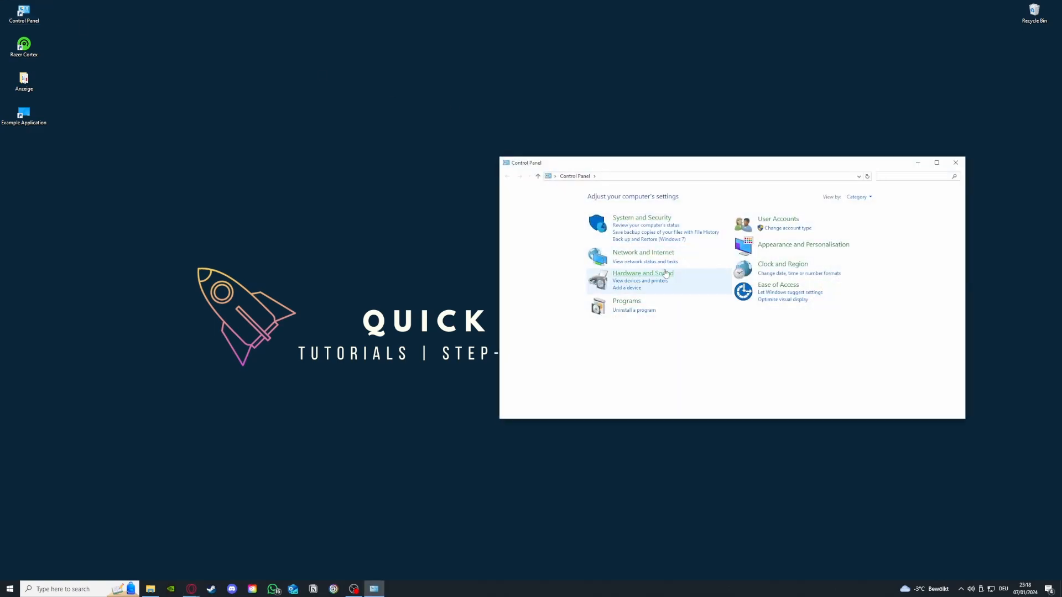
{"action": "left_click", "coordinate": [635, 314]}
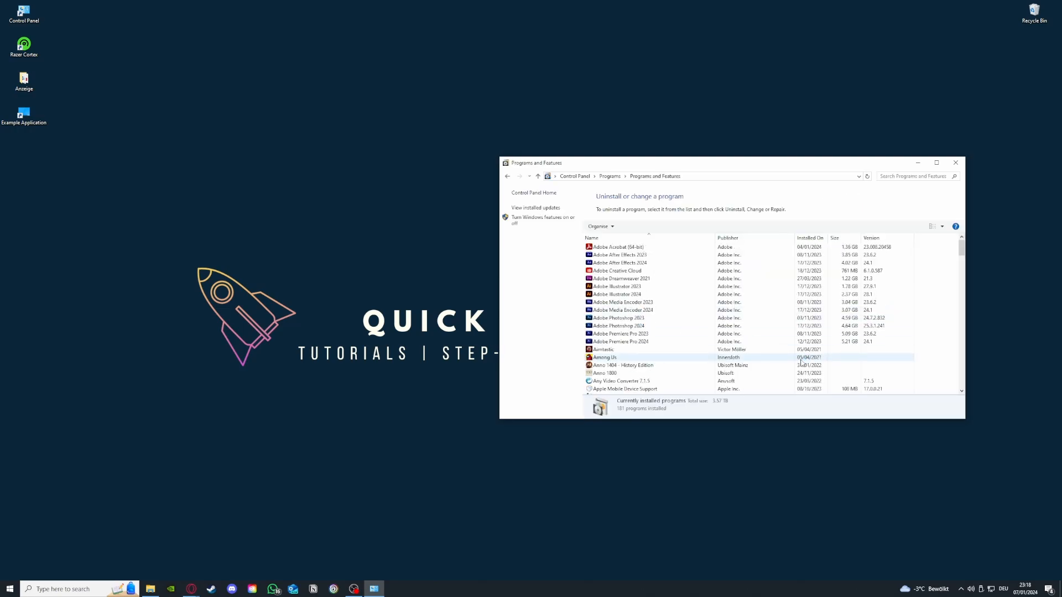
{"action": "scroll", "coordinate": [737, 331], "scroll_direction": "down", "scroll_amount": 15}
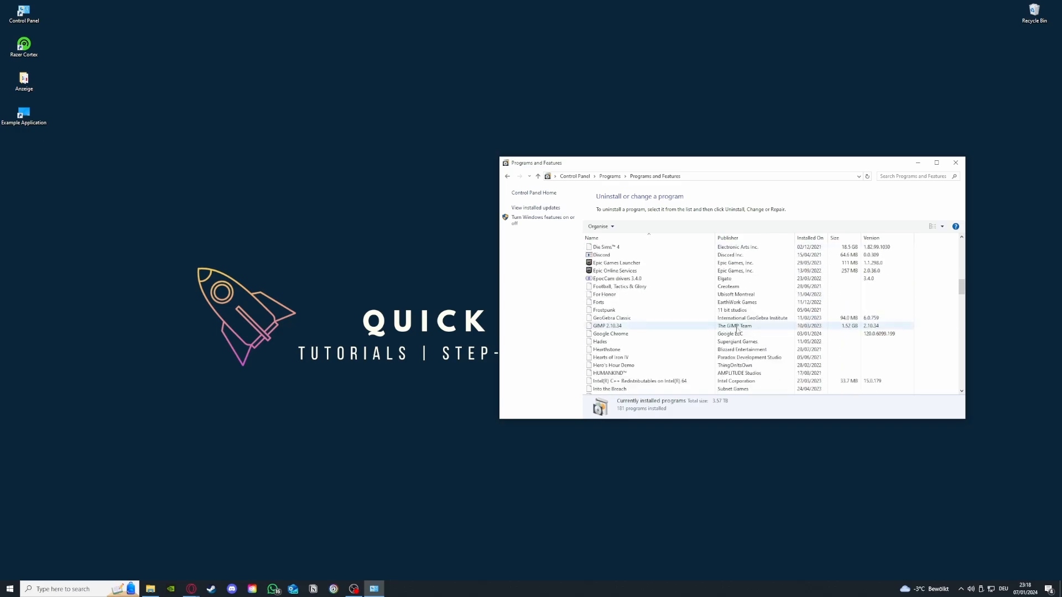
{"action": "scroll", "coordinate": [738, 331], "scroll_direction": "down", "scroll_amount": 12}
{"action": "scroll", "coordinate": [687, 336], "scroll_direction": "up", "scroll_amount": 6}
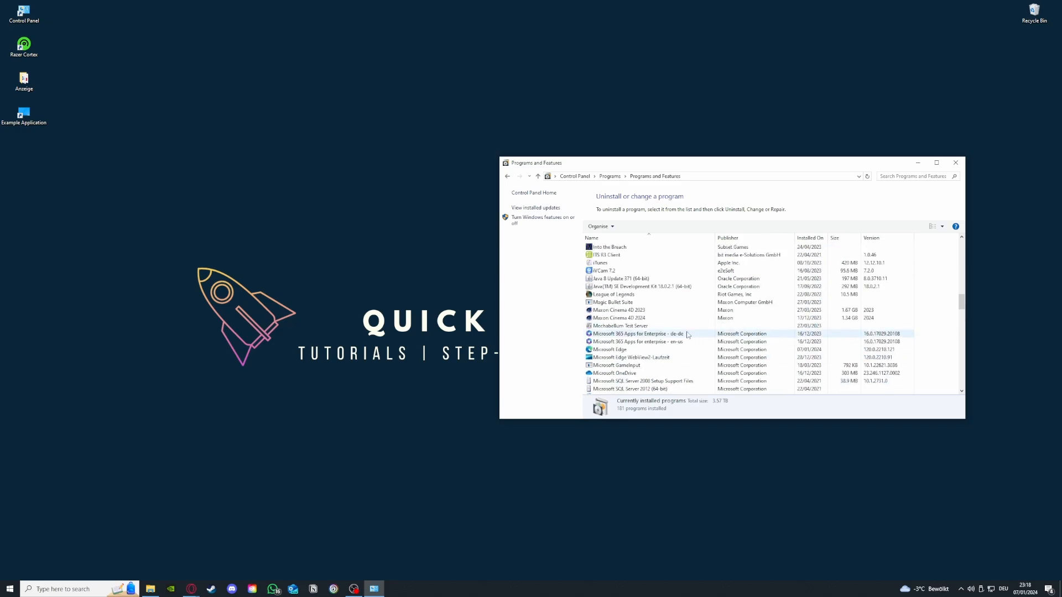
{"action": "scroll", "coordinate": [687, 335], "scroll_direction": "down", "scroll_amount": 3}
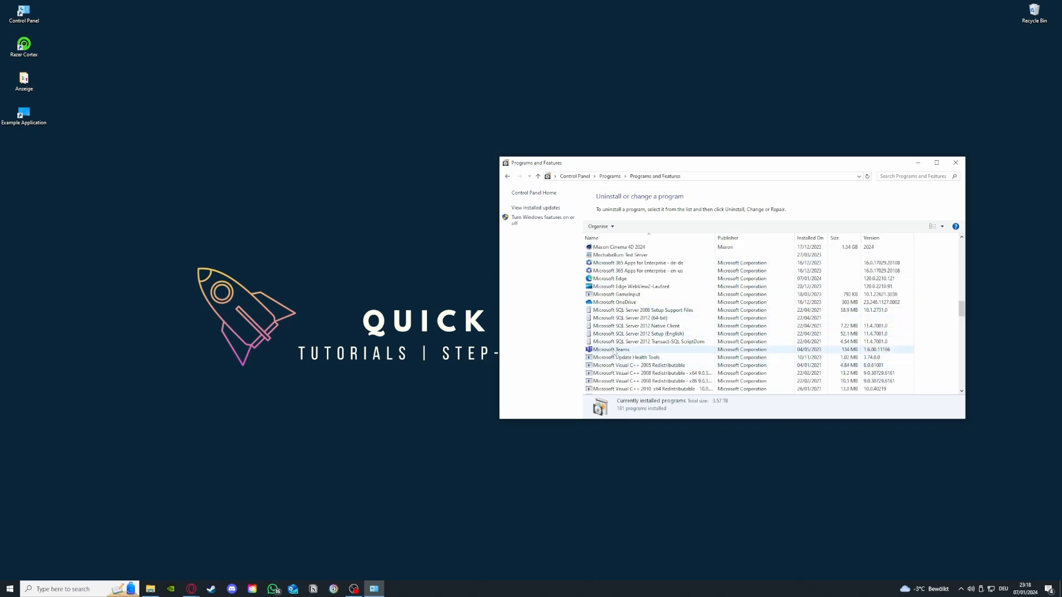
Bring up the Uninstall option for Microsoft Teams, dismiss it without uninstalling, and return to the Control Panel home page
{"action": "left_click", "coordinate": [614, 350]}
{"action": "right_click", "coordinate": [613, 351]}
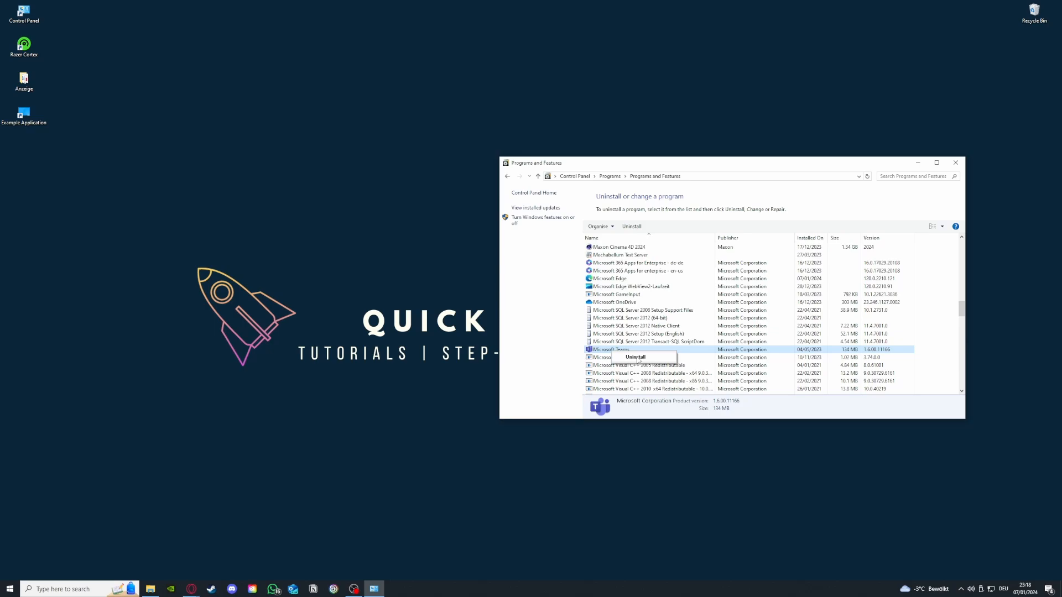
{"action": "left_click", "coordinate": [530, 286]}
{"action": "left_click", "coordinate": [507, 177]}
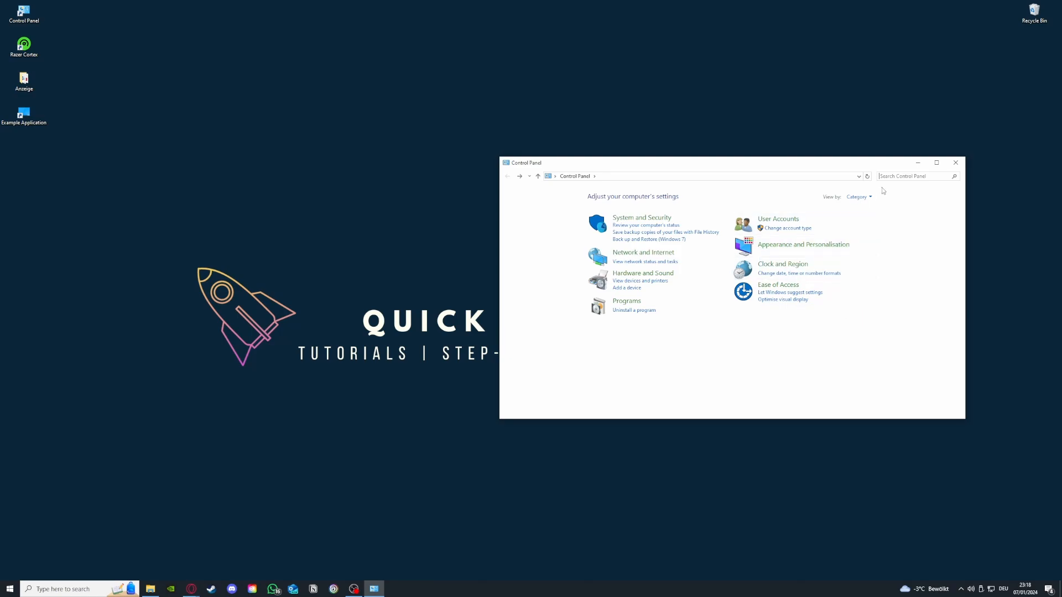
Find Windows Defender Firewall by searching Control Panel for "window", and review the apps allowed through the firewall
{"action": "type", "text": "window"}
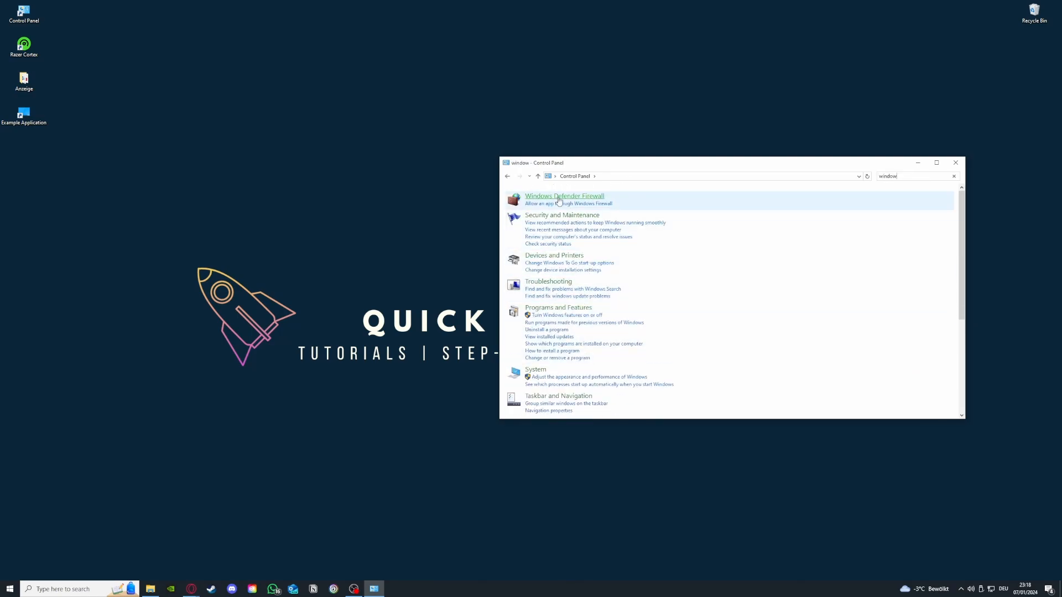
{"action": "left_click", "coordinate": [564, 196]}
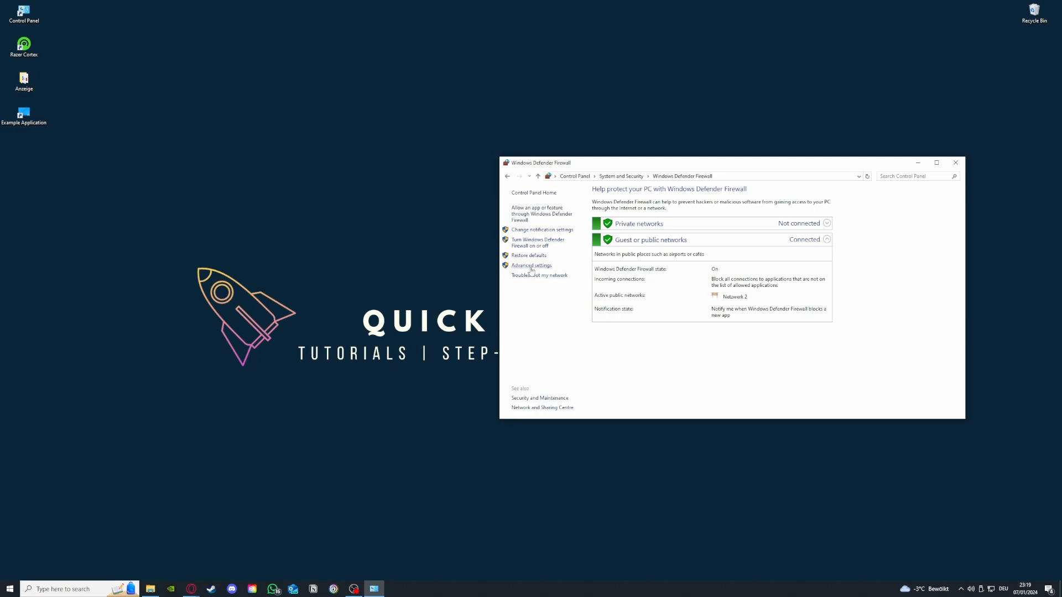
{"action": "left_click", "coordinate": [534, 214]}
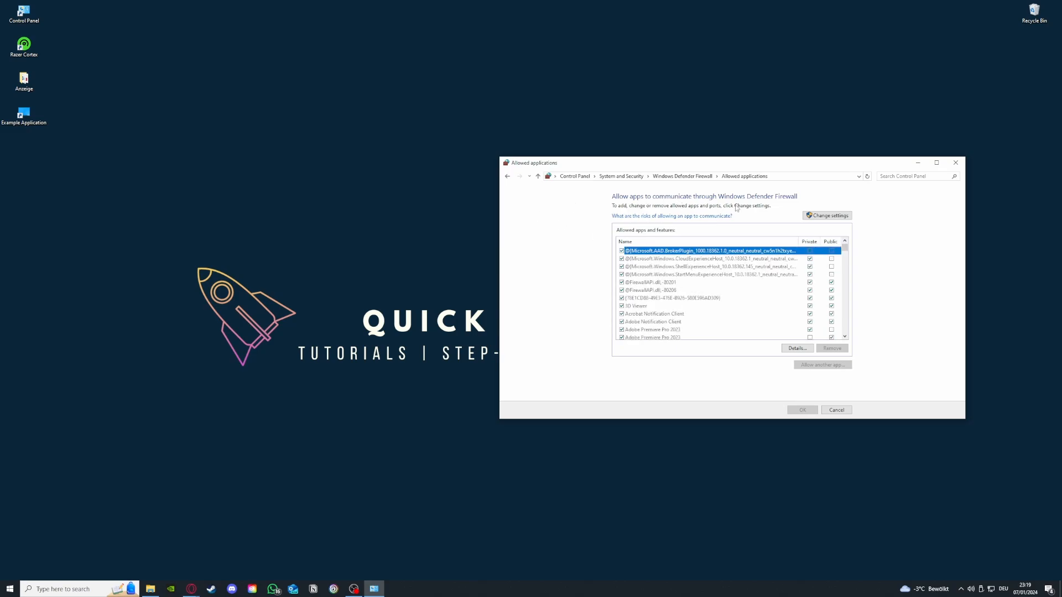
{"action": "left_click", "coordinate": [512, 177]}
{"action": "left_click", "coordinate": [532, 216]}
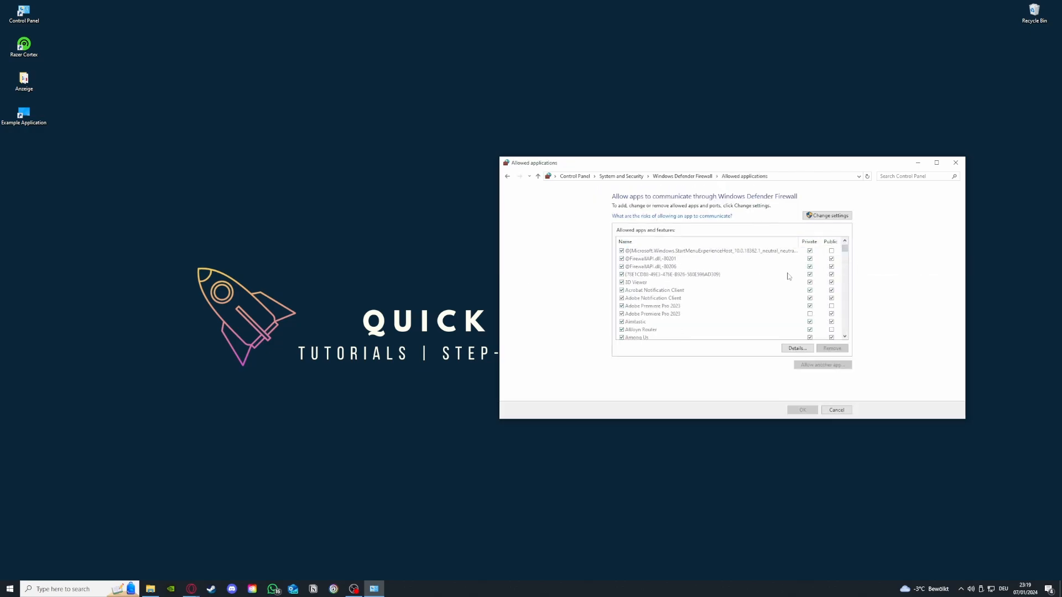
{"action": "scroll", "coordinate": [788, 276], "scroll_direction": "down", "scroll_amount": 10}
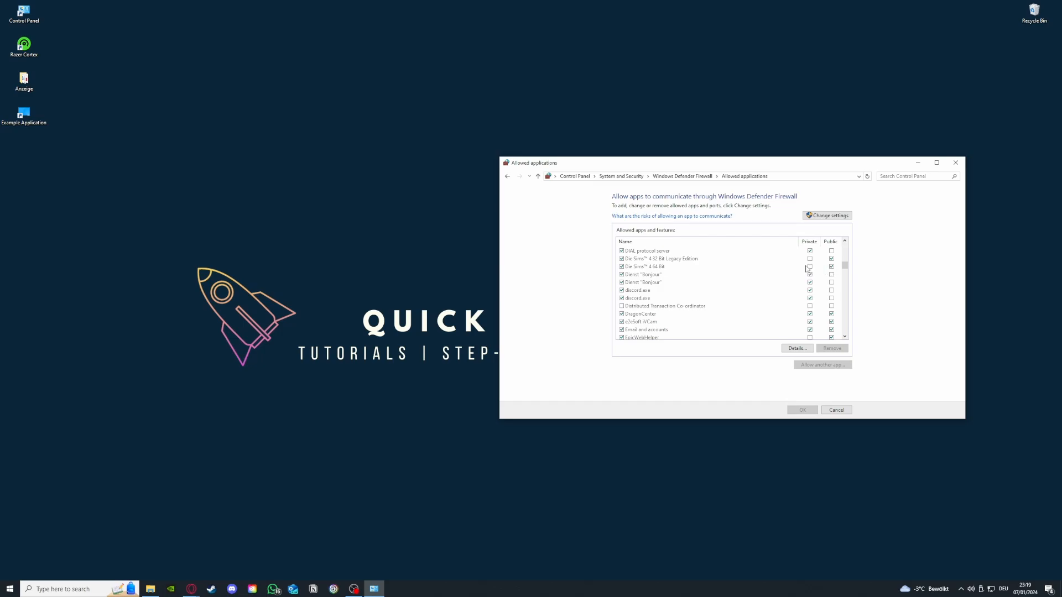
{"action": "left_click", "coordinate": [507, 177]}
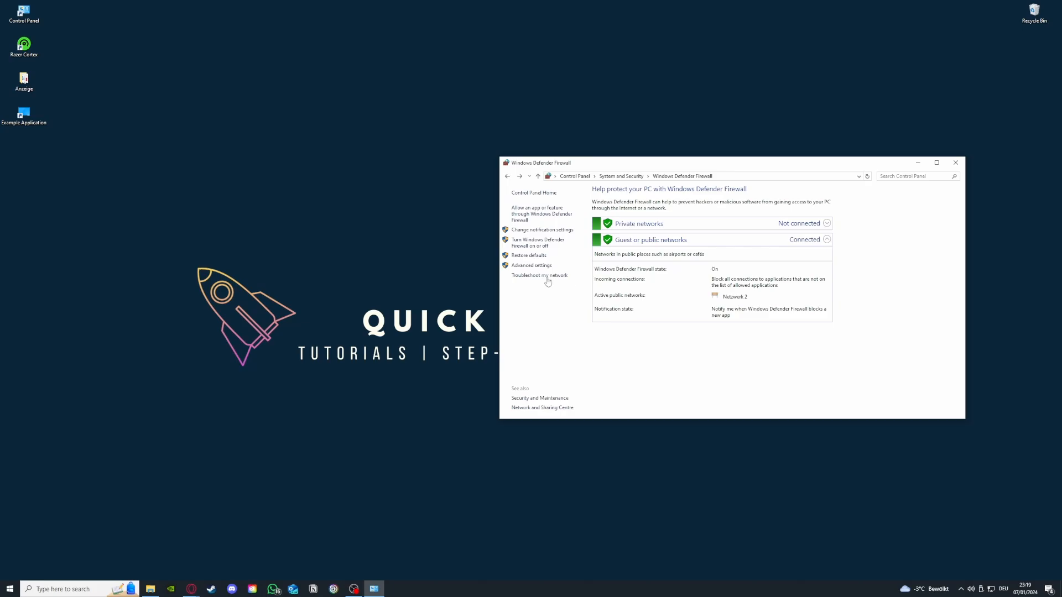
Open the firewall's advanced settings and look through the inbound rules
{"action": "left_click", "coordinate": [545, 265]}
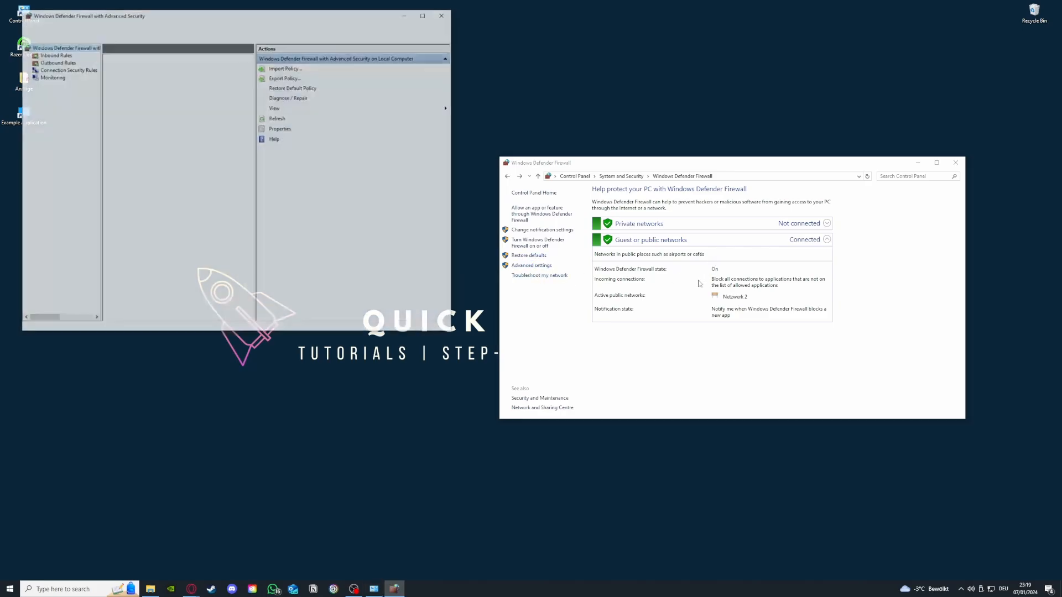
{"action": "scroll", "coordinate": [165, 129], "scroll_direction": "down", "scroll_amount": 2}
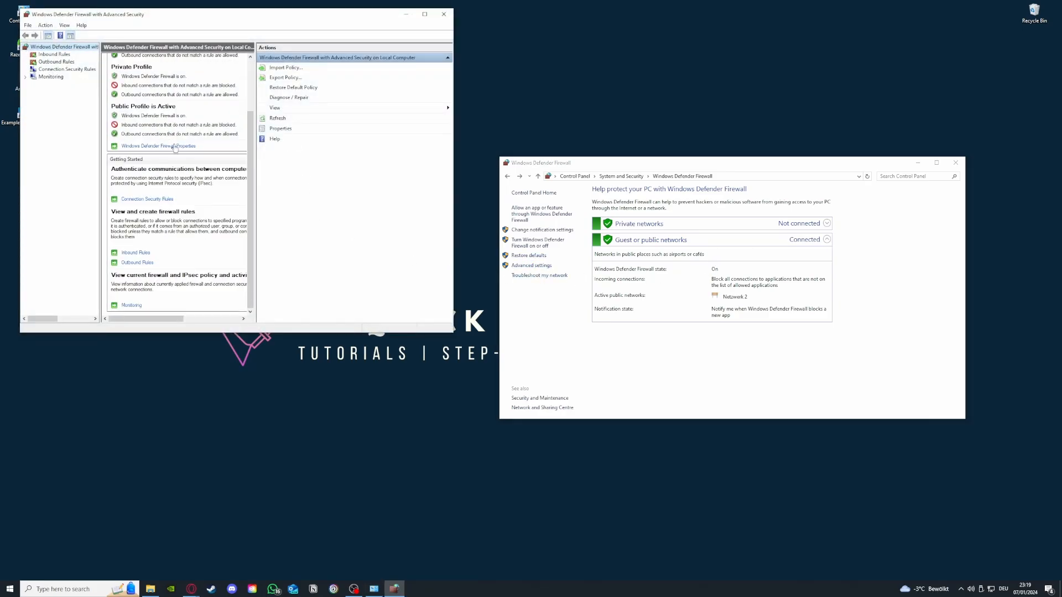
{"action": "left_click", "coordinate": [55, 55]}
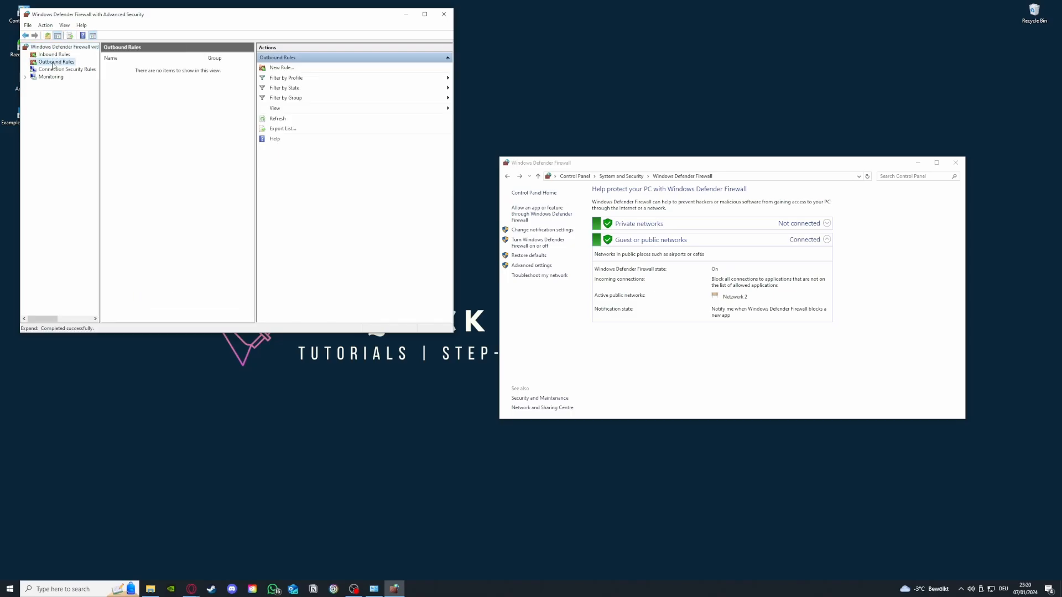
{"action": "left_click", "coordinate": [56, 62]}
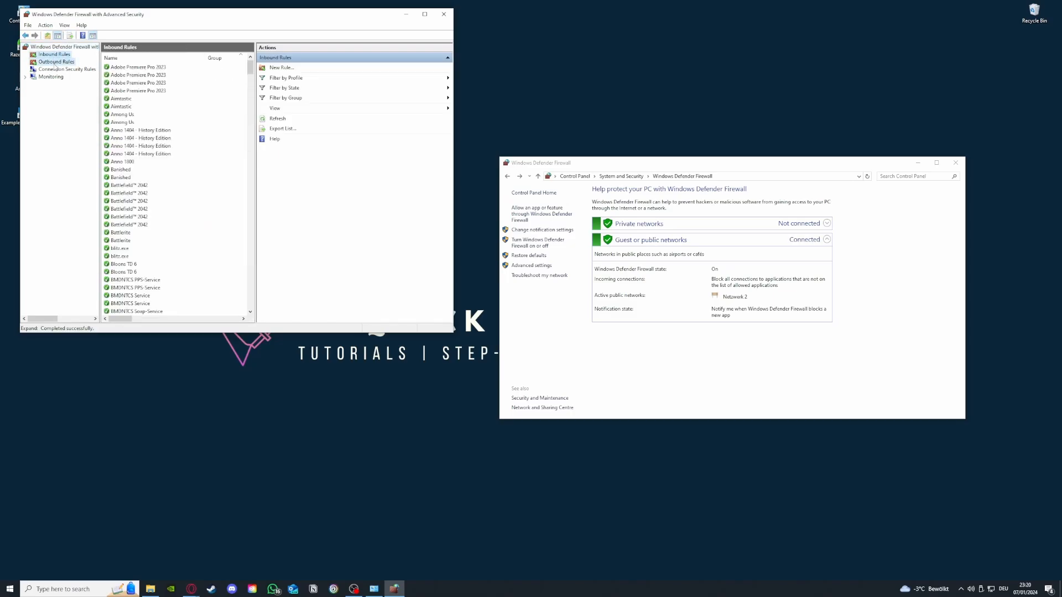
{"action": "left_click", "coordinate": [55, 55]}
{"action": "scroll", "coordinate": [173, 166], "scroll_direction": "down", "scroll_amount": 20}
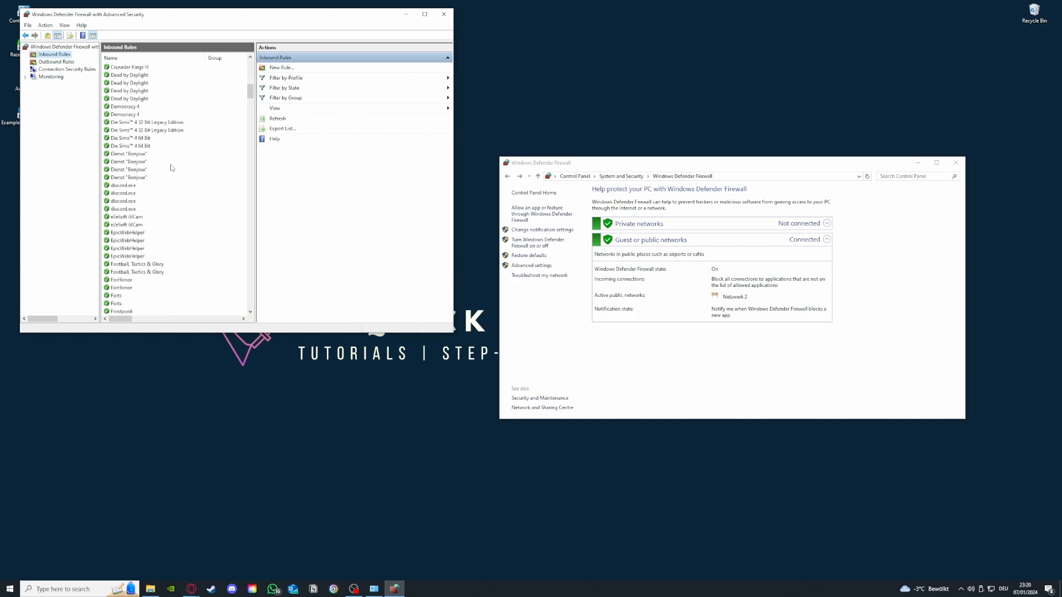
View the rule types in the New Inbound Rule Wizard, close it without creating a rule, and continue through the inbound rules
{"action": "left_click", "coordinate": [297, 68]}
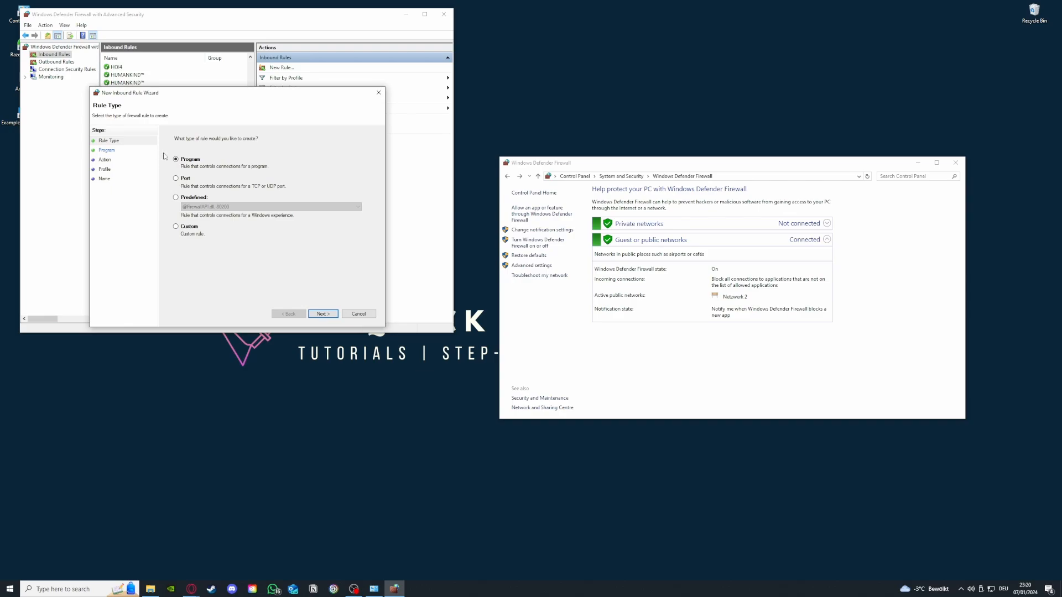
{"action": "left_click", "coordinate": [379, 93]}
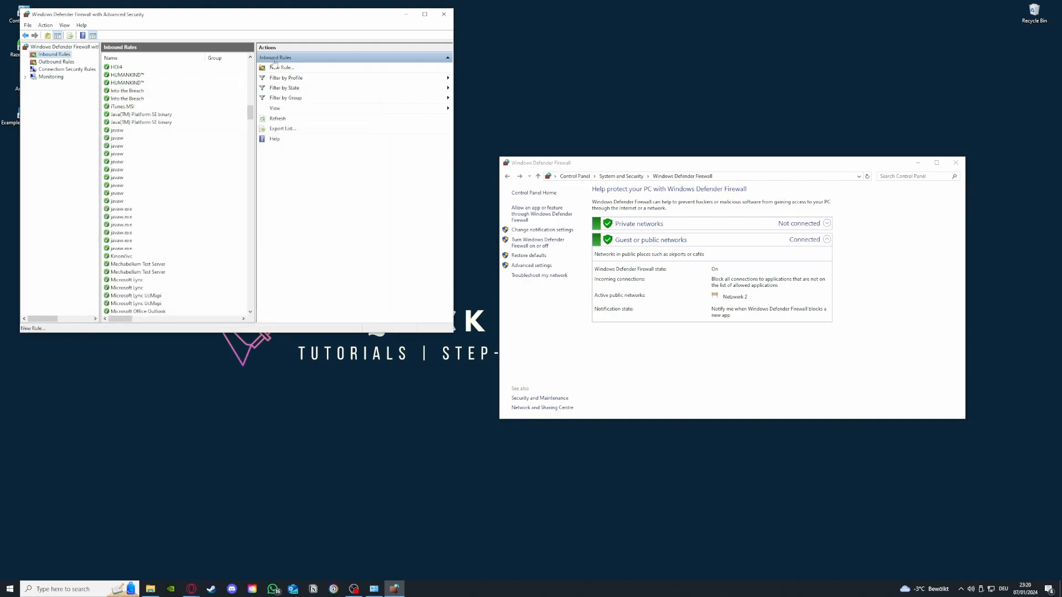
{"action": "scroll", "coordinate": [195, 267], "scroll_direction": "down", "scroll_amount": 10}
{"action": "scroll", "coordinate": [194, 267], "scroll_direction": "down", "scroll_amount": 8}
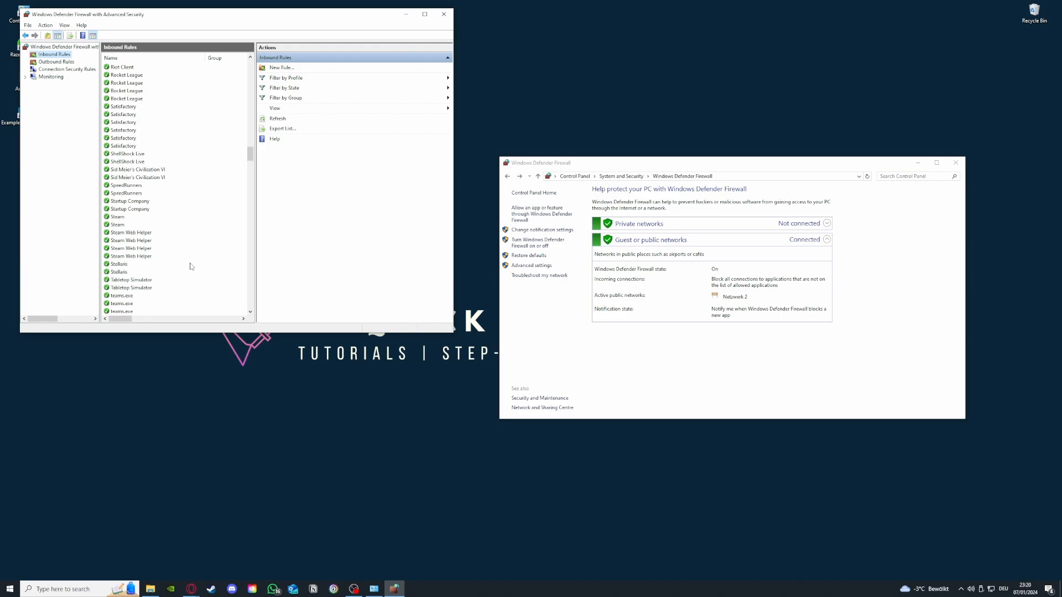
Look through the firewall's outbound rules, switching between them and the inbound rules
{"action": "left_click", "coordinate": [57, 62]}
{"action": "left_click", "coordinate": [55, 55]}
{"action": "left_click", "coordinate": [57, 62]}
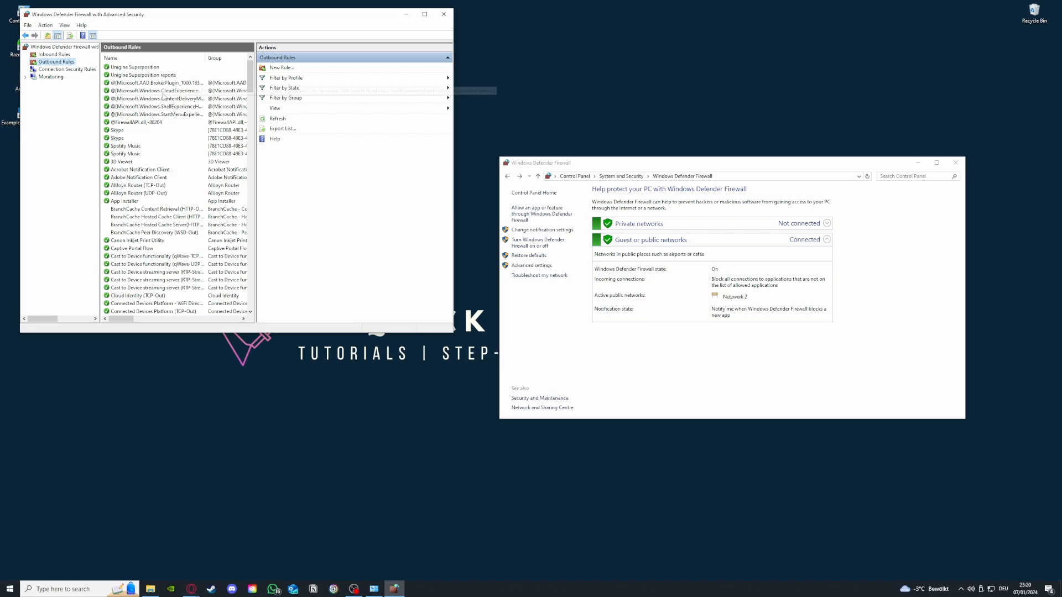
{"action": "left_click_drag", "start_coordinate": [250, 77], "coordinate": [252, 126]}
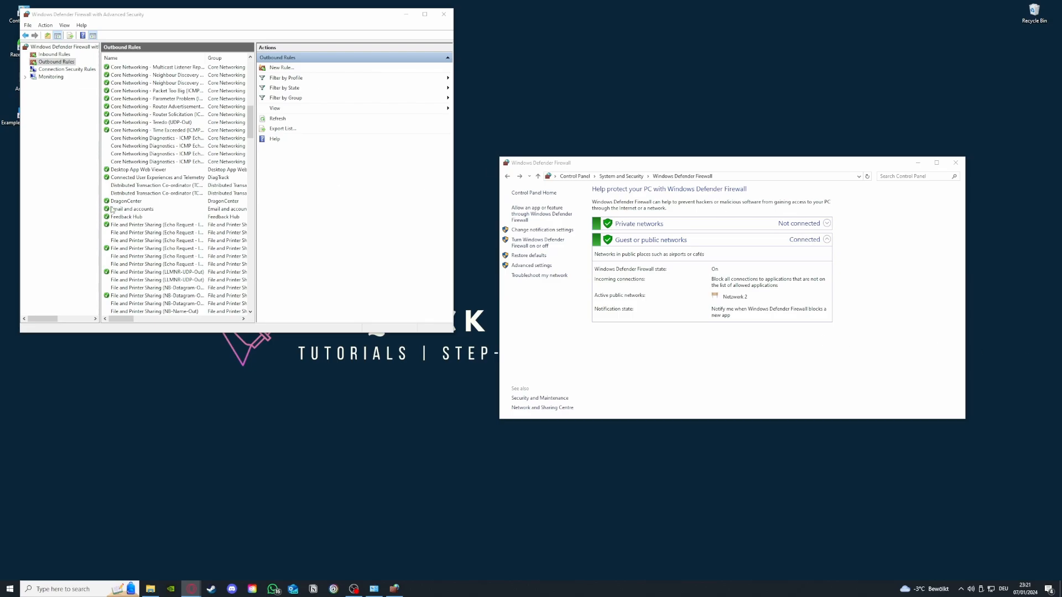
{"action": "scroll", "coordinate": [111, 209], "scroll_direction": "up", "scroll_amount": 10}
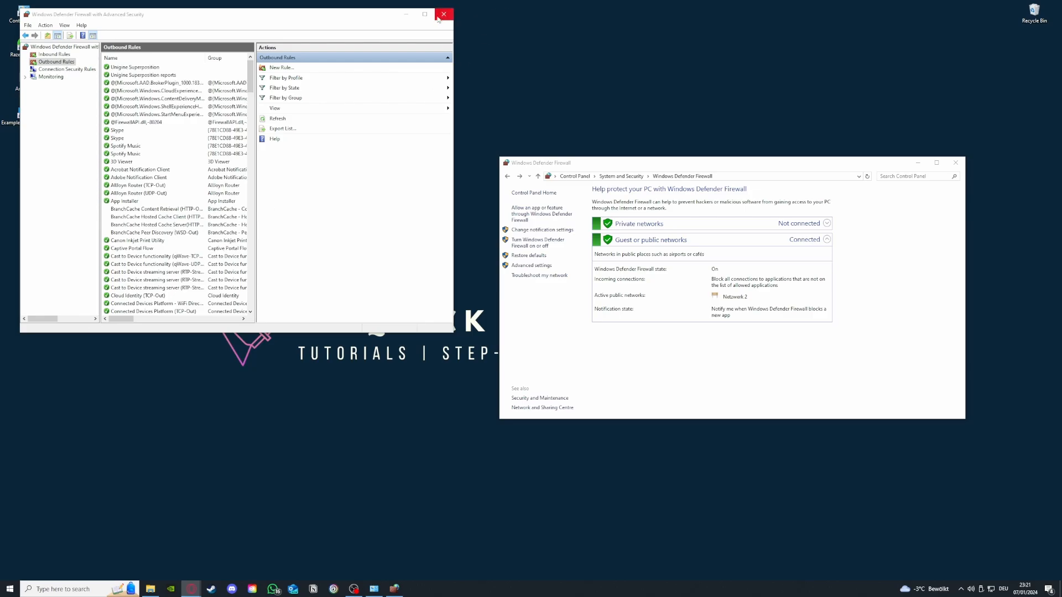
{"action": "left_click", "coordinate": [47, 54]}
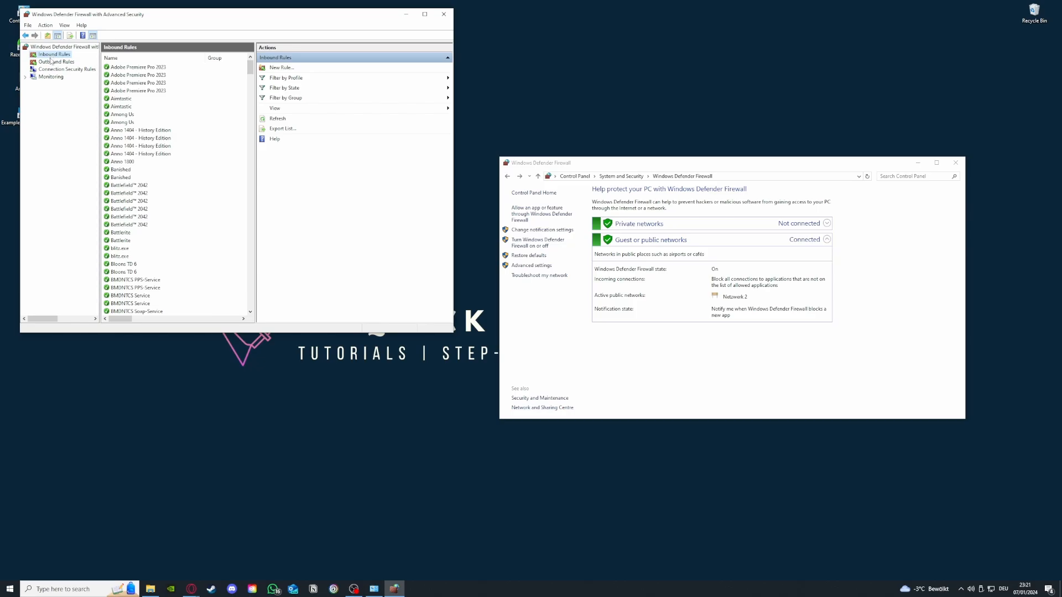
{"action": "left_click", "coordinate": [52, 62]}
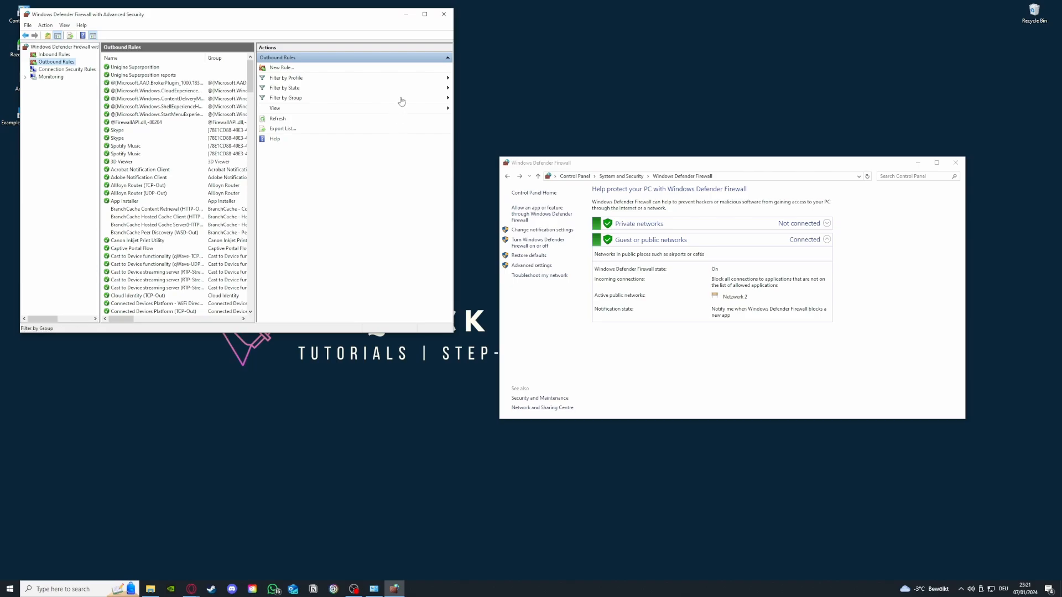
Close both firewall windows and move the Example Application 2 shortcut up and to the left on the desktop
{"action": "left_click", "coordinate": [443, 13]}
{"action": "left_click", "coordinate": [954, 163]}
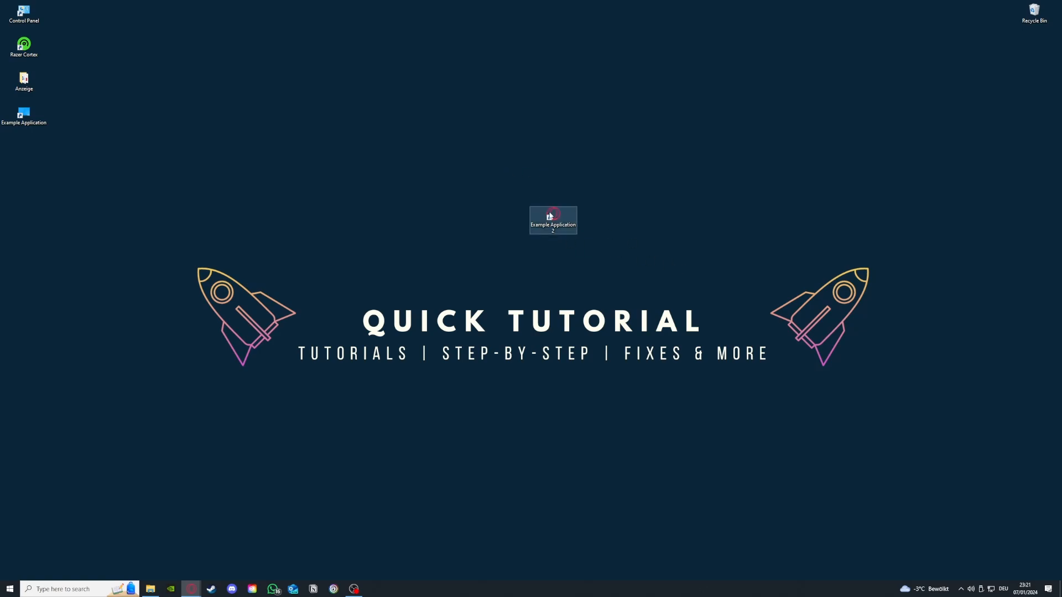
{"action": "left_click_drag", "start_coordinate": [553, 214], "coordinate": [409, 182]}
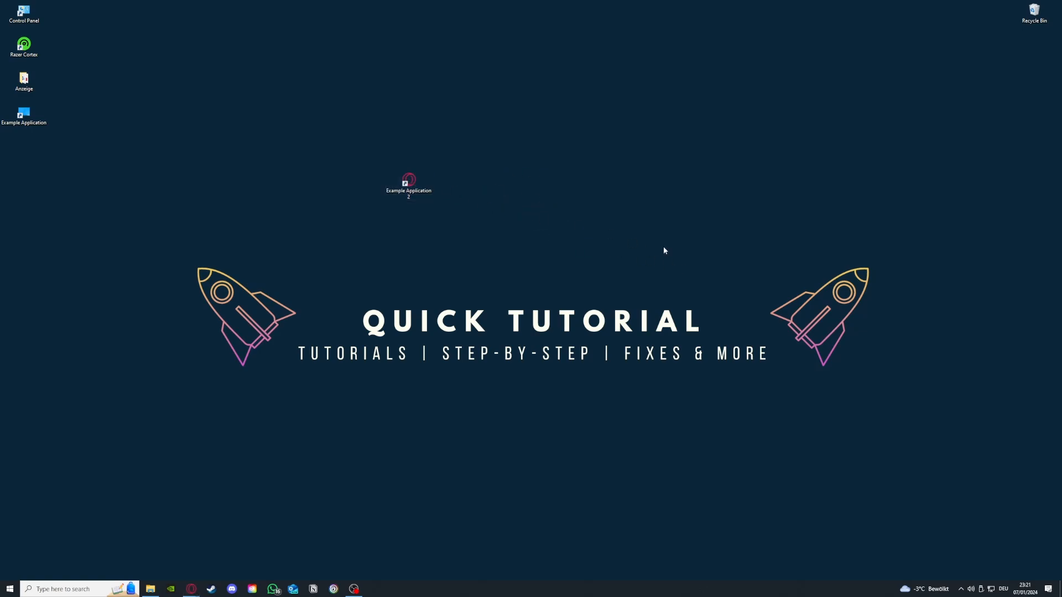